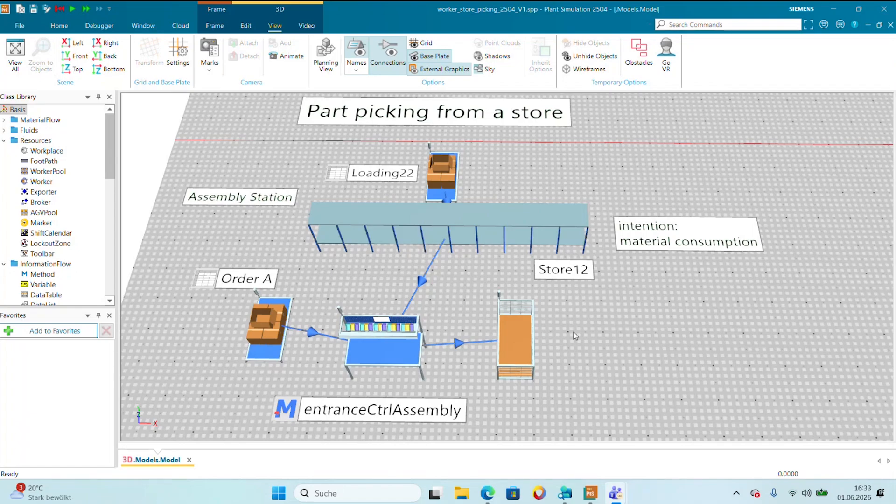
# Open the Order A table, examine its list of parts, and close it.
pyautogui.moveTo(628, 325); pyautogui.dragTo(645, 338)
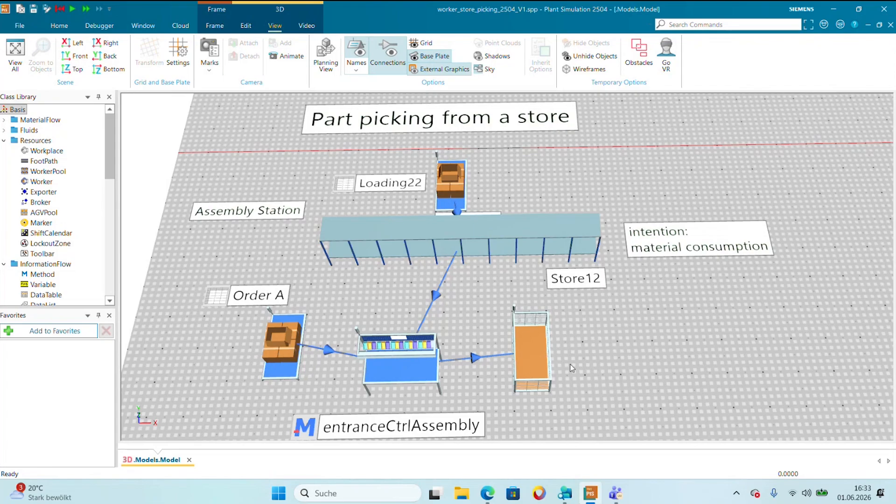
pyautogui.moveTo(571, 364); pyautogui.dragTo(569, 361)
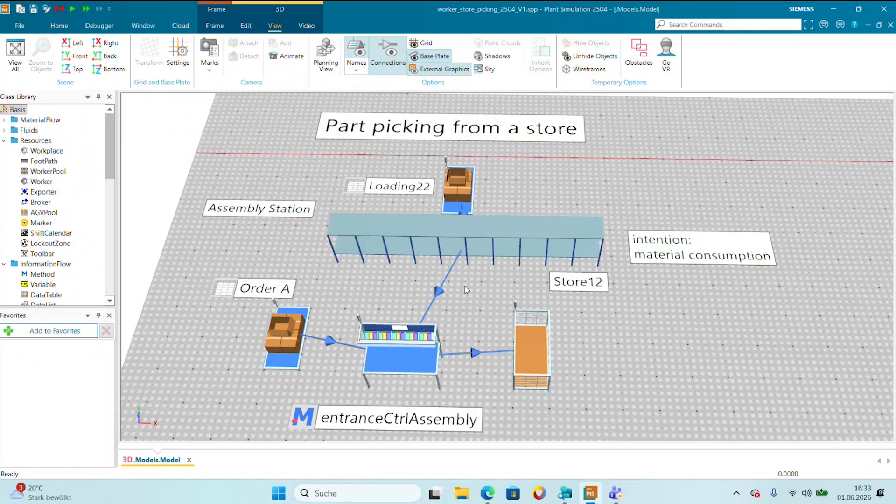
pyautogui.click(223, 286)
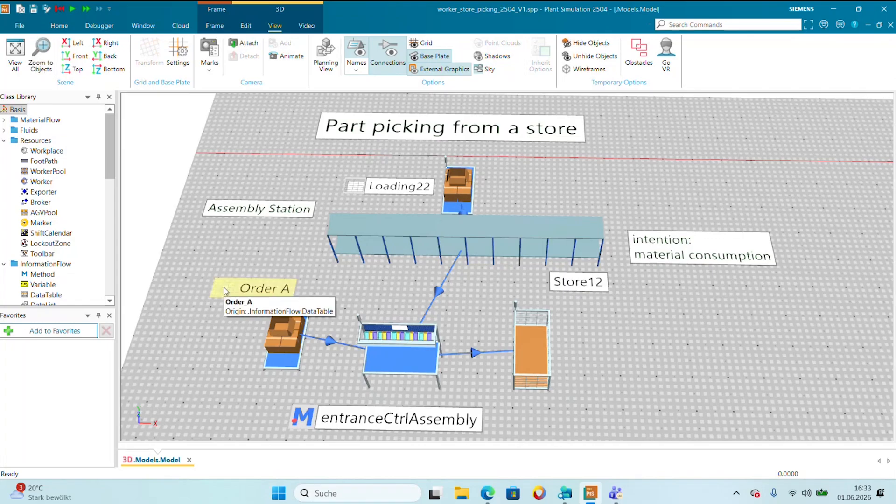
pyautogui.doubleClick(223, 287)
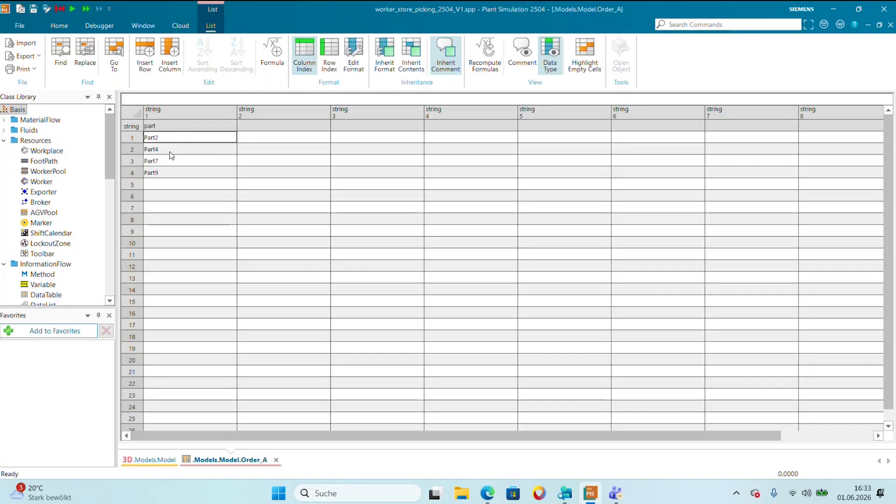
pyautogui.click(890, 25)
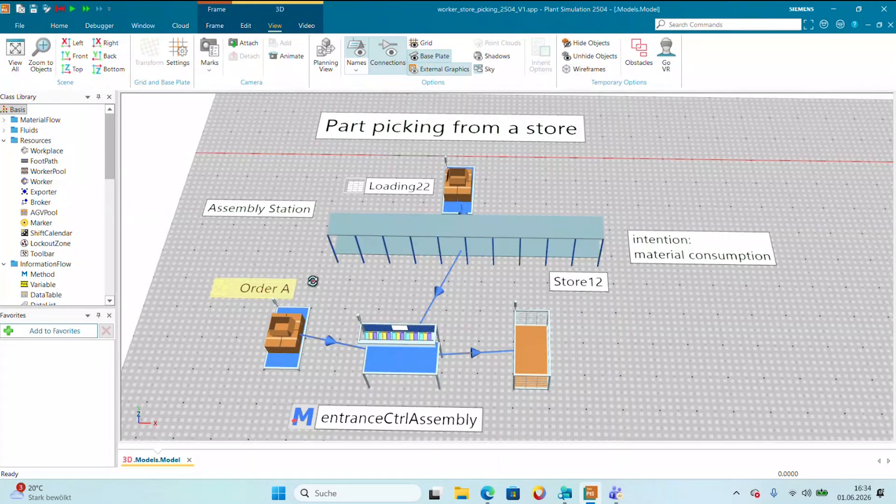
# Examine the code of the entranceCtrlAssembly method that sets the assembly table, and close the method.
pyautogui.moveTo(312, 280); pyautogui.dragTo(312, 286)
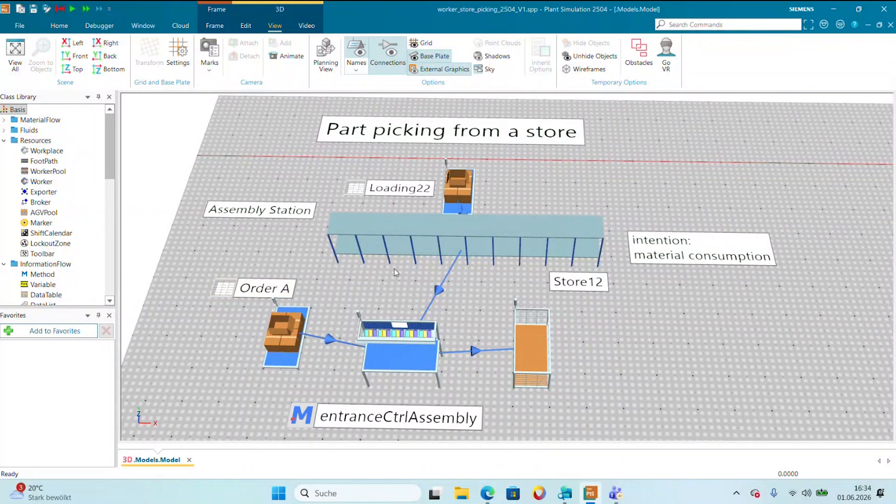
pyautogui.moveTo(319, 290); pyautogui.dragTo(319, 277)
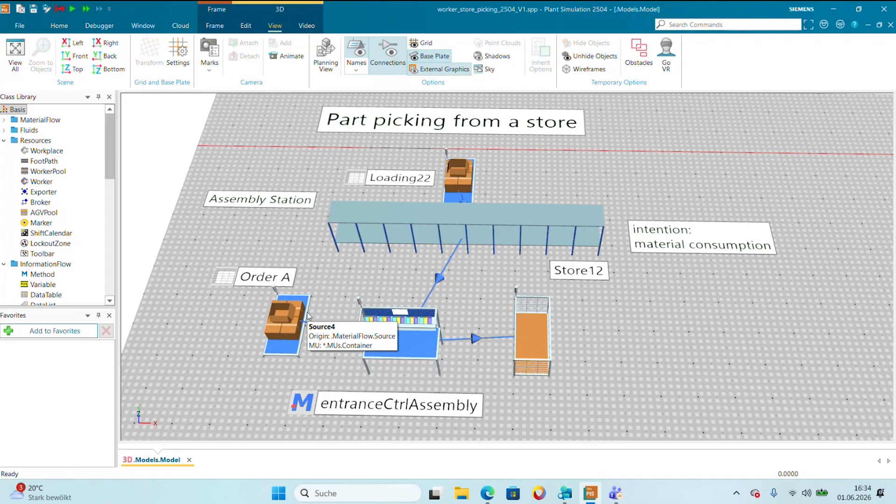
pyautogui.doubleClick(304, 405)
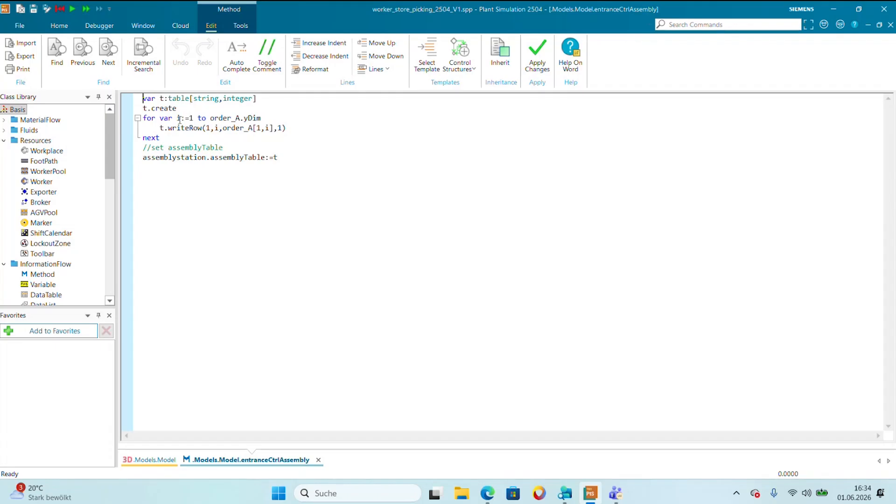
pyautogui.click(163, 464)
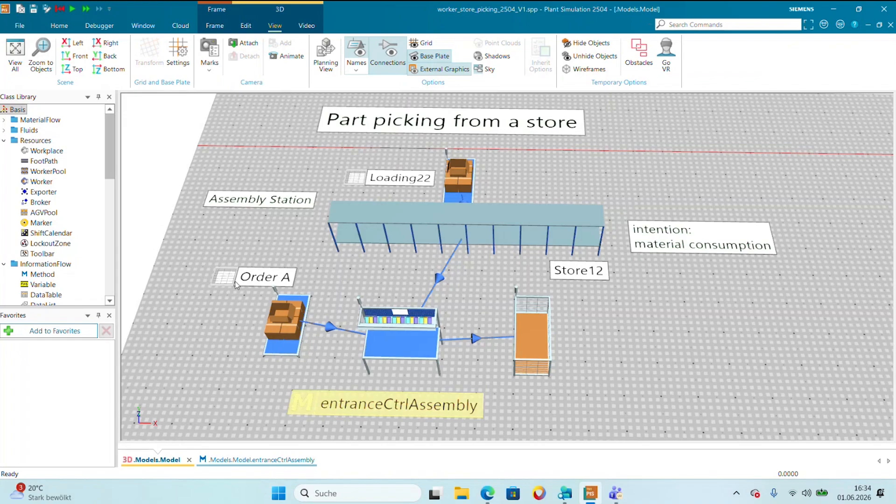
pyautogui.doubleClick(299, 400)
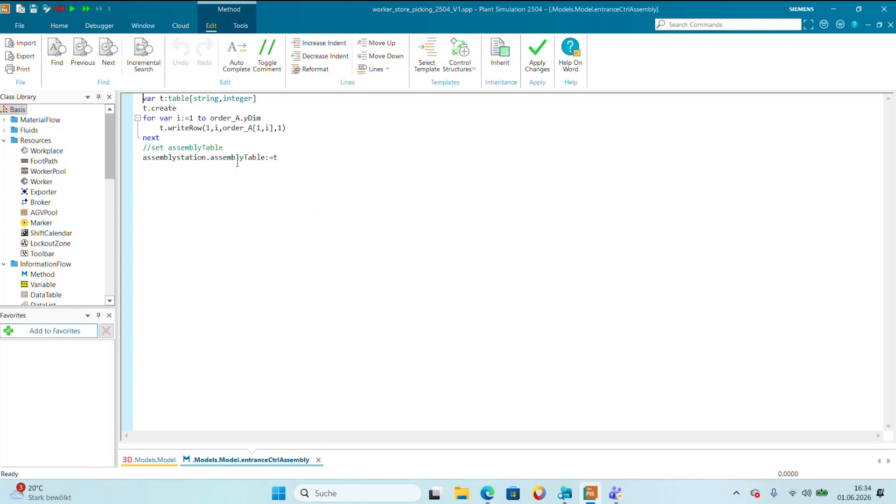
pyautogui.click(548, 53)
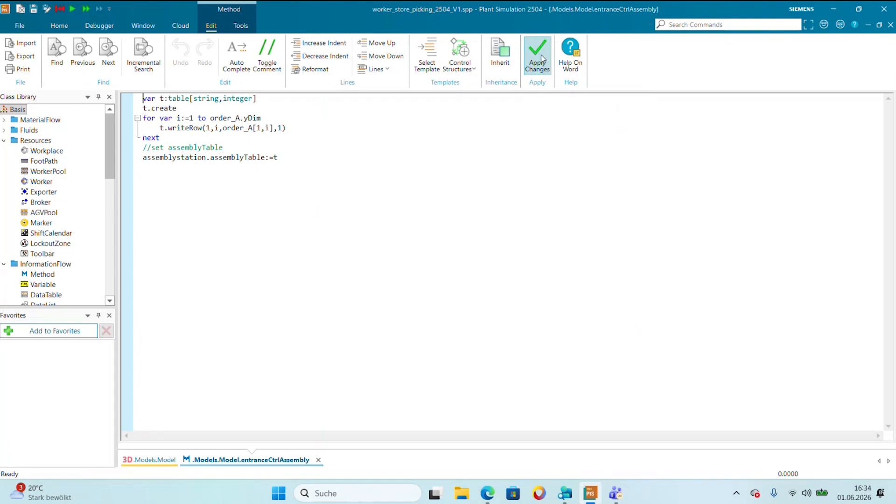
pyautogui.click(890, 24)
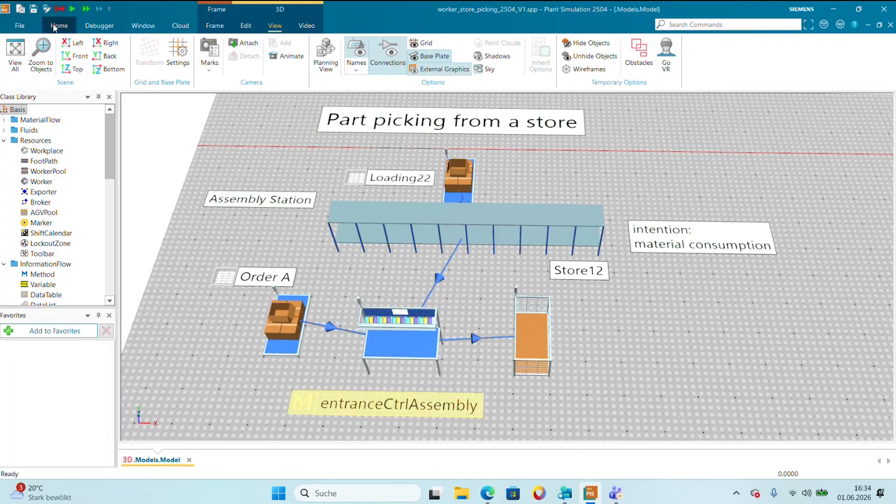
# Run the simulation briefly to watch the assembly station consume parts from Store12, and stop it.
pyautogui.click(72, 9)
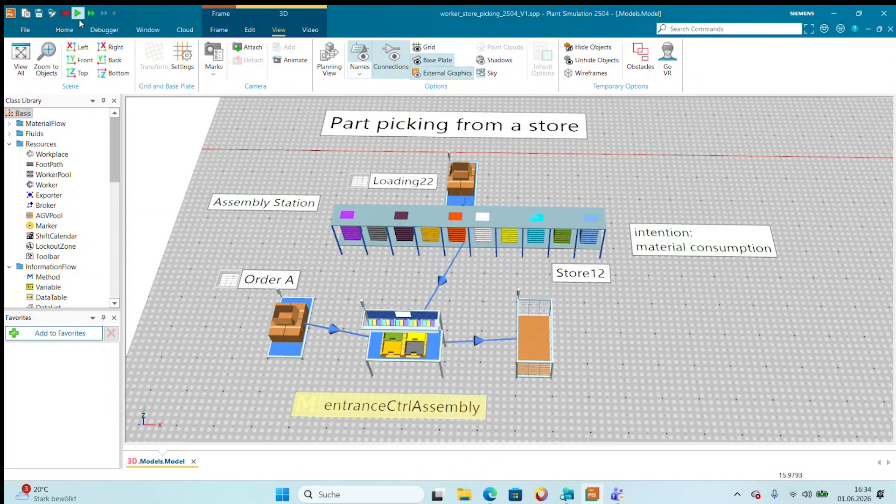
pyautogui.click(78, 14)
pyautogui.moveTo(419, 355)
pyautogui.click(474, 368)
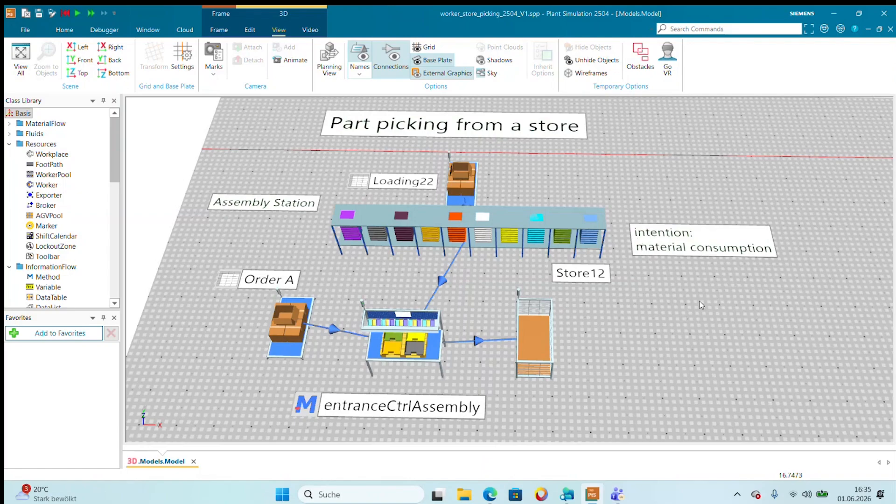
# Open Store1 in the worker and broker part of the model and examine its transport importer settings, keeping the model visible beside the dialog.
pyautogui.moveTo(693, 301); pyautogui.dragTo(681, 300)
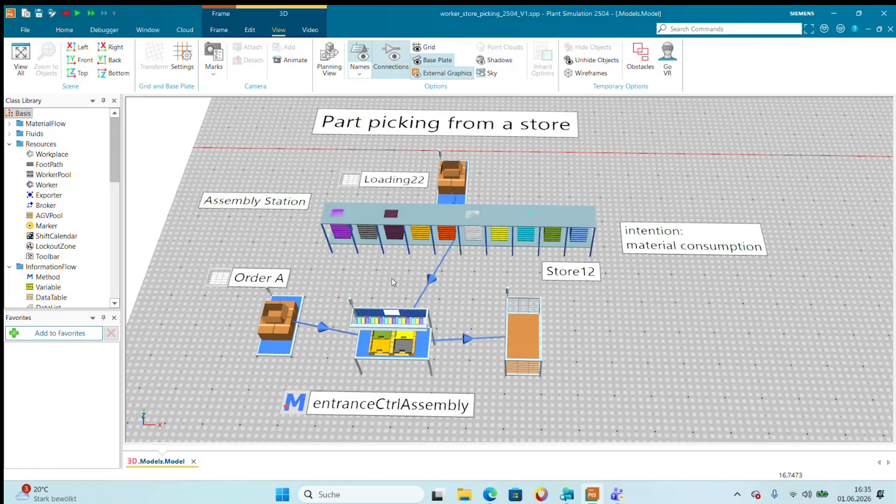
pyautogui.scroll(-1, 391, 278)
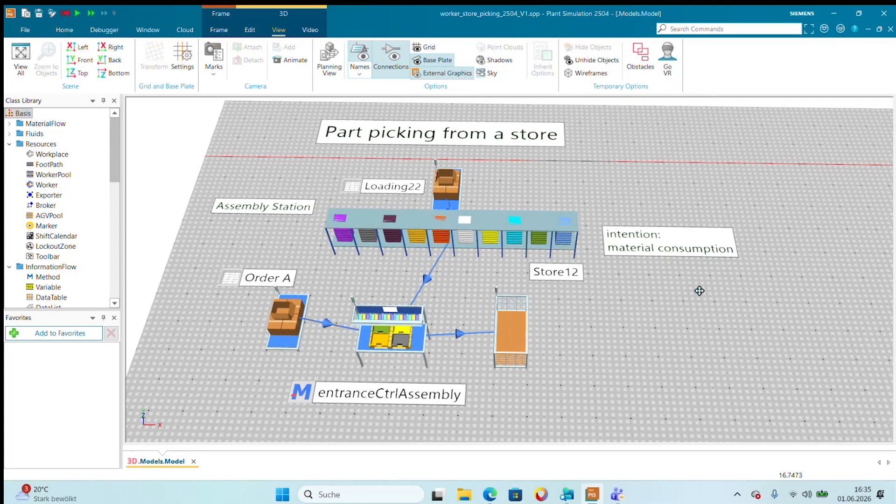
pyautogui.moveTo(700, 289); pyautogui.dragTo(386, 286)
pyautogui.moveTo(730, 279); pyautogui.dragTo(84, 289)
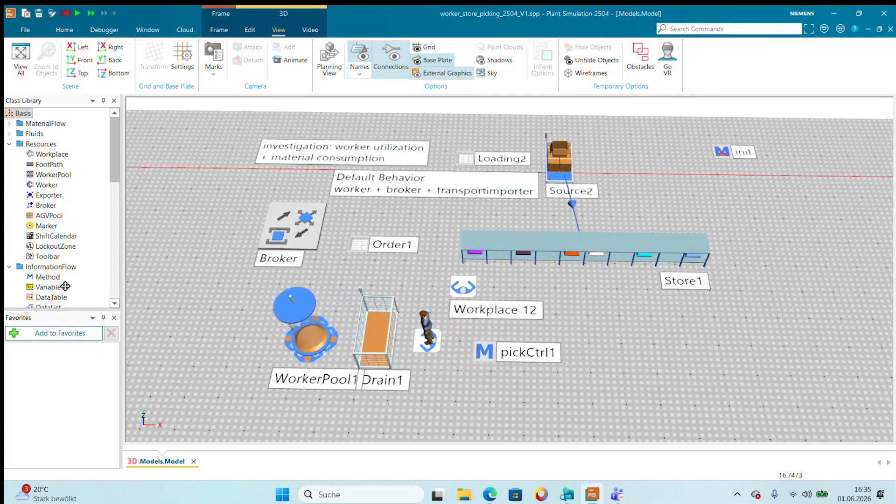
pyautogui.rightClick(84, 288)
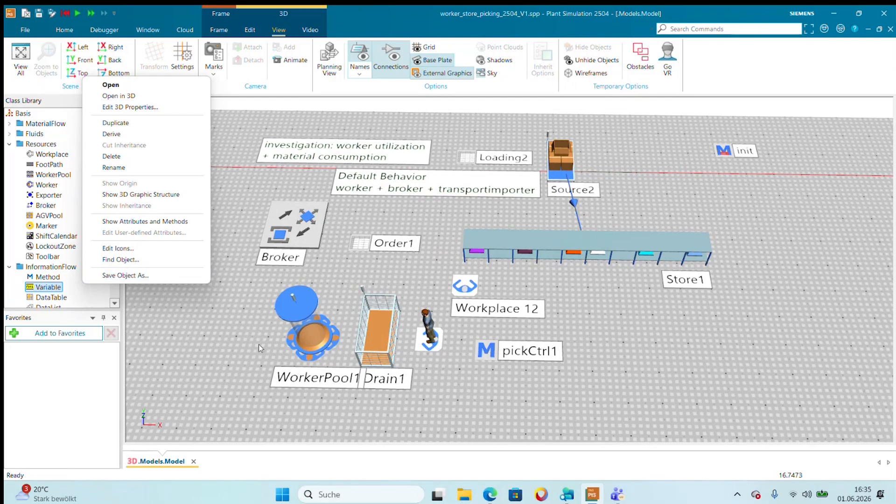
pyautogui.click(229, 340)
pyautogui.moveTo(229, 336); pyautogui.dragTo(208, 337)
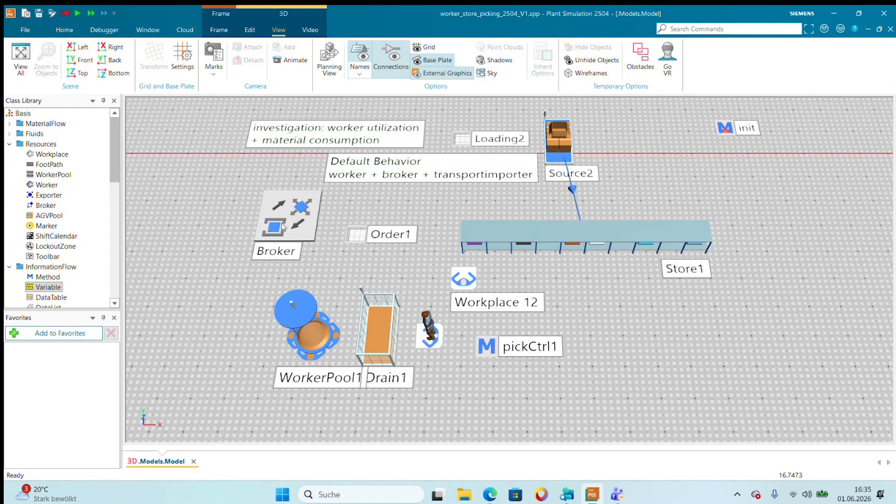
pyautogui.doubleClick(554, 247)
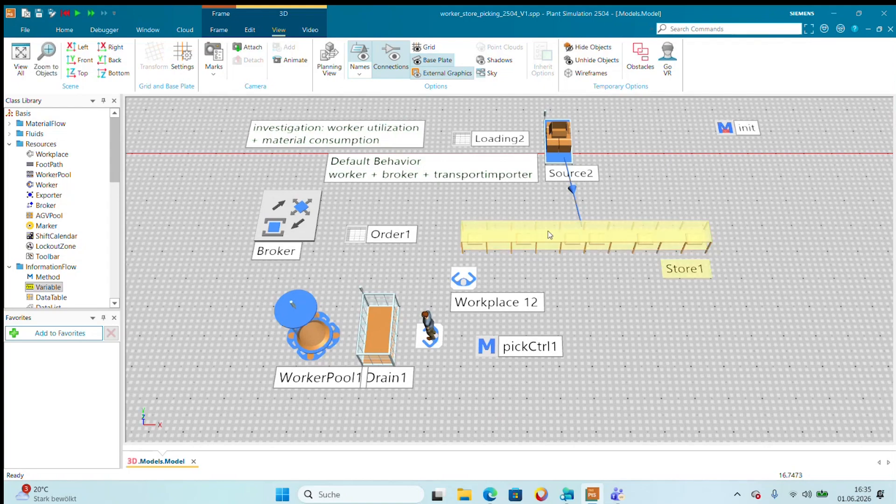
pyautogui.click(644, 171)
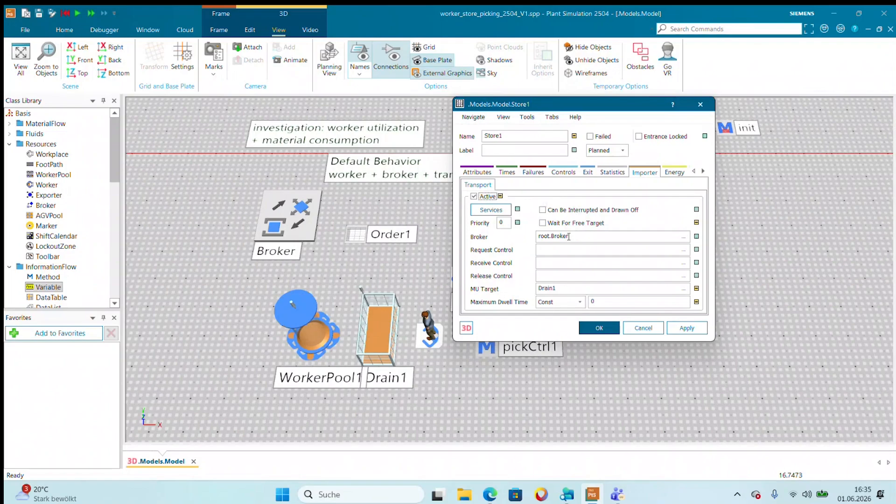
pyautogui.moveTo(598, 107); pyautogui.dragTo(707, 120)
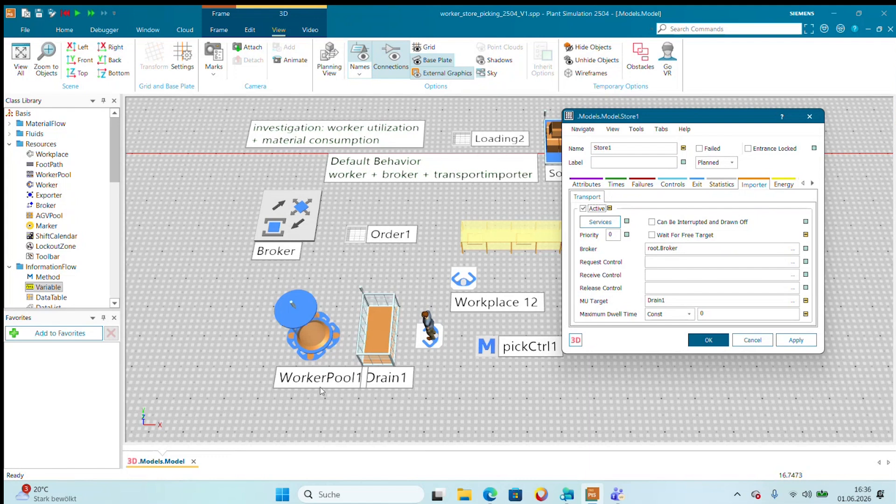
# Move WorkerPool1 away from Drain1 so that the two objects and their labels are separated.
pyautogui.click(380, 338)
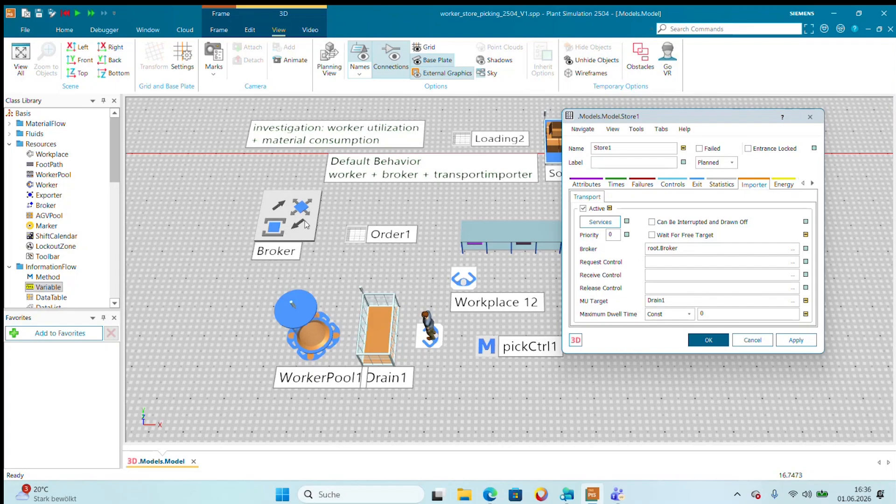
pyautogui.click(308, 337)
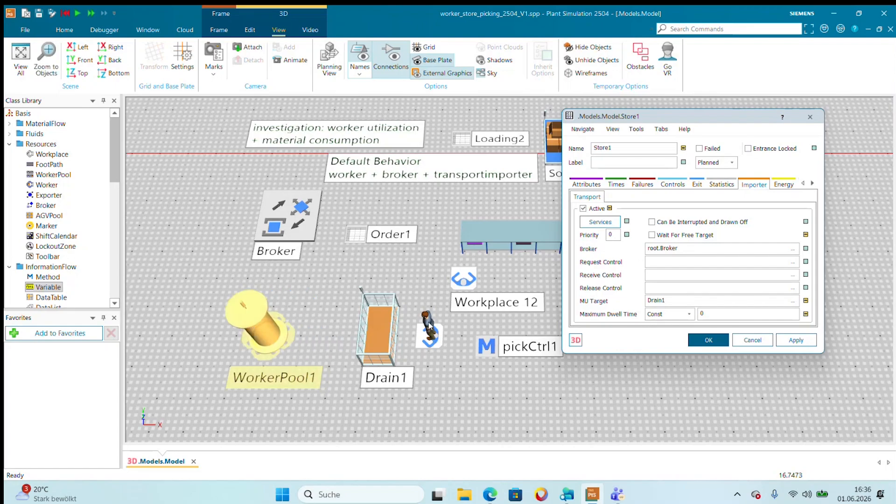
# Check the services requested by Store1's transport importer, and close the services list and the Store1 dialog.
pyautogui.click(591, 224)
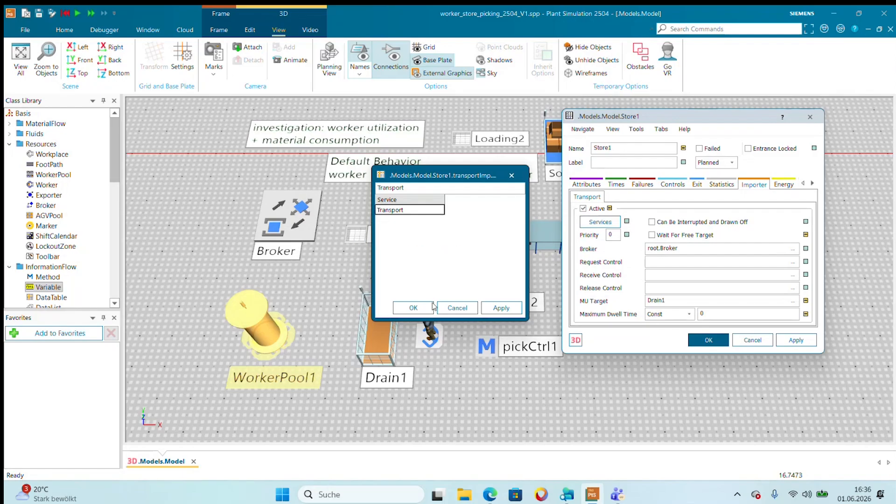
pyautogui.click(413, 308)
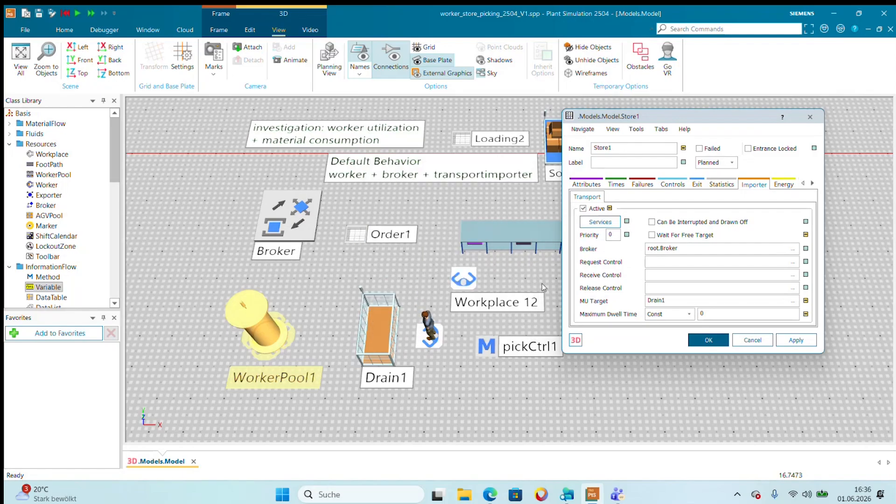
pyautogui.click(708, 340)
pyautogui.click(689, 374)
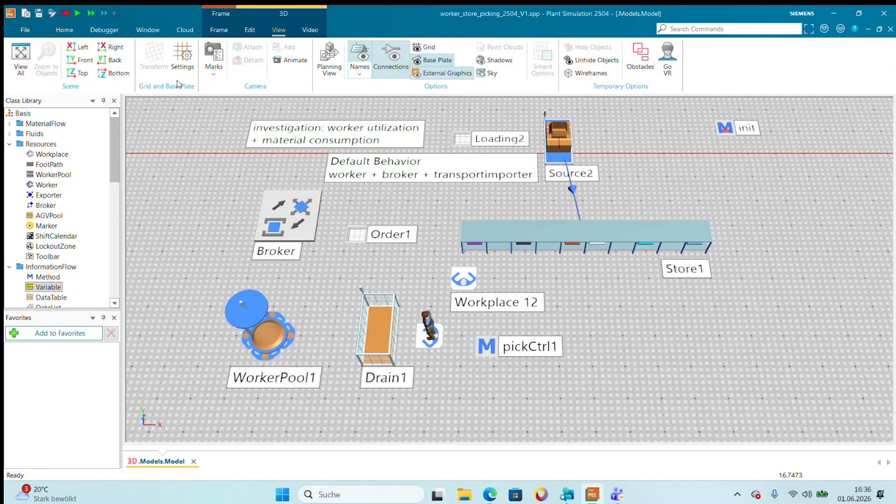
# Reset the simulation, run it for a short time, and stop it.
pyautogui.click(65, 13)
pyautogui.click(78, 13)
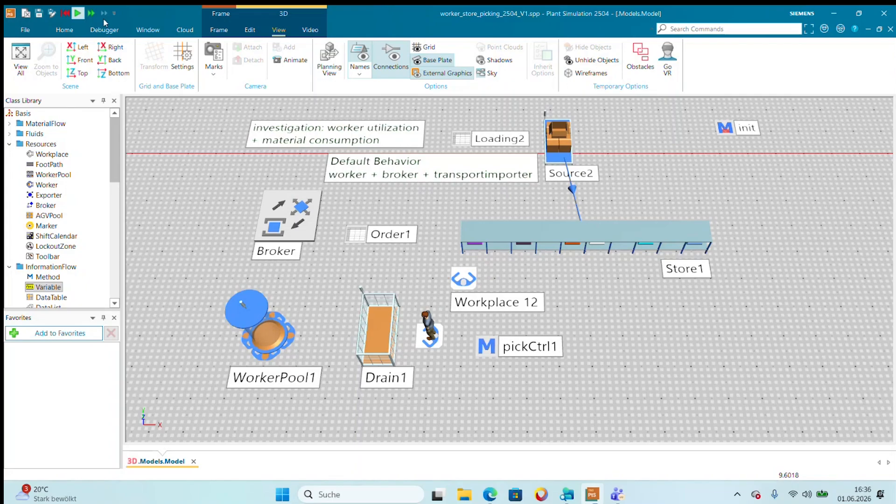
pyautogui.click(79, 15)
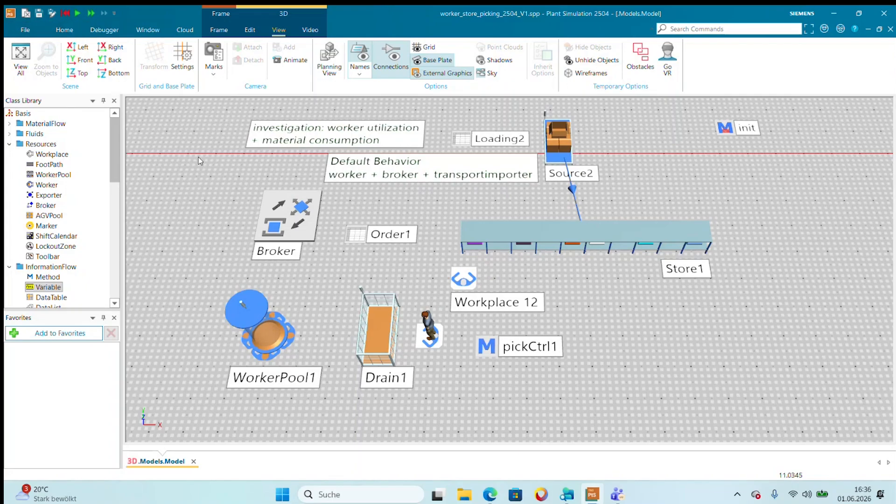
# Lower the simulation speed, reset and rerun the model, and stop it when the worker reaches the workplace at Store1.
pyautogui.click(64, 30)
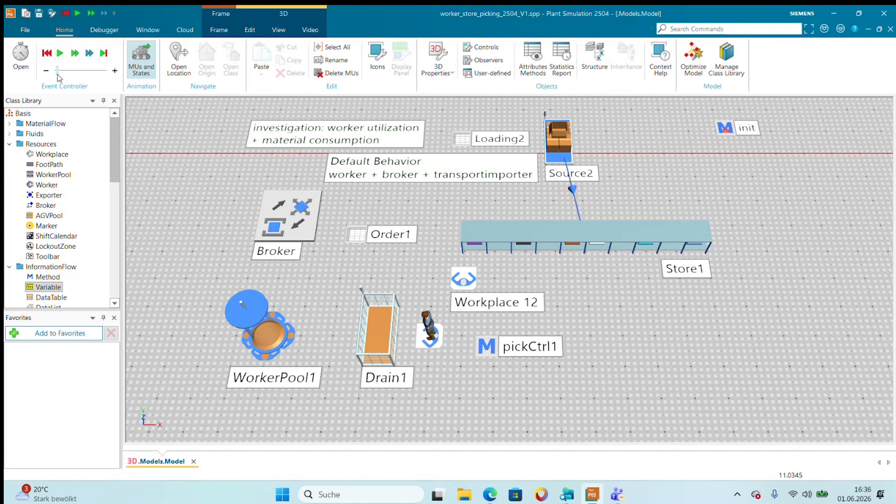
pyautogui.click(46, 53)
pyautogui.click(60, 53)
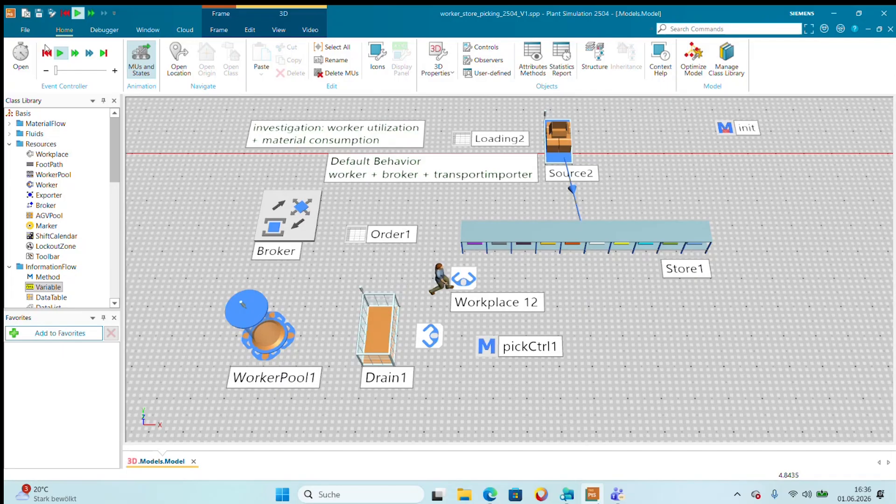
pyautogui.click(61, 51)
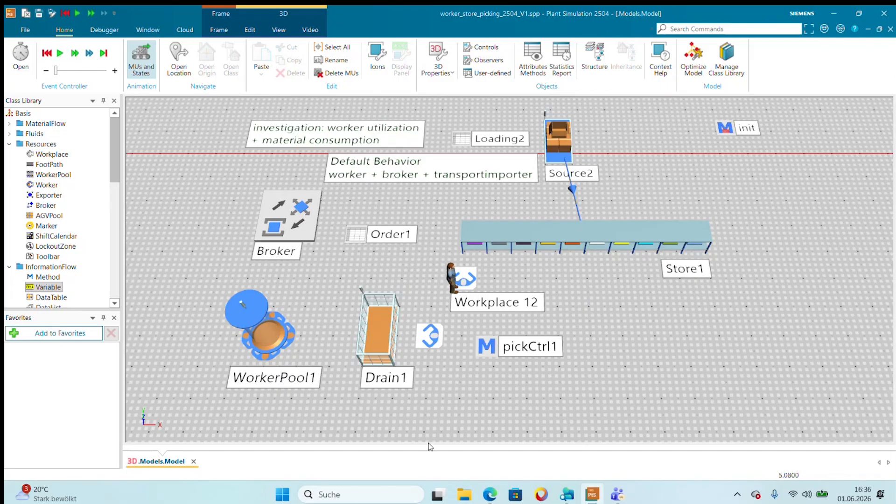
# Review the attributes of the worker standing at Store1's workplace, including speed, service and broker, and close its dialog.
pyautogui.doubleClick(451, 277)
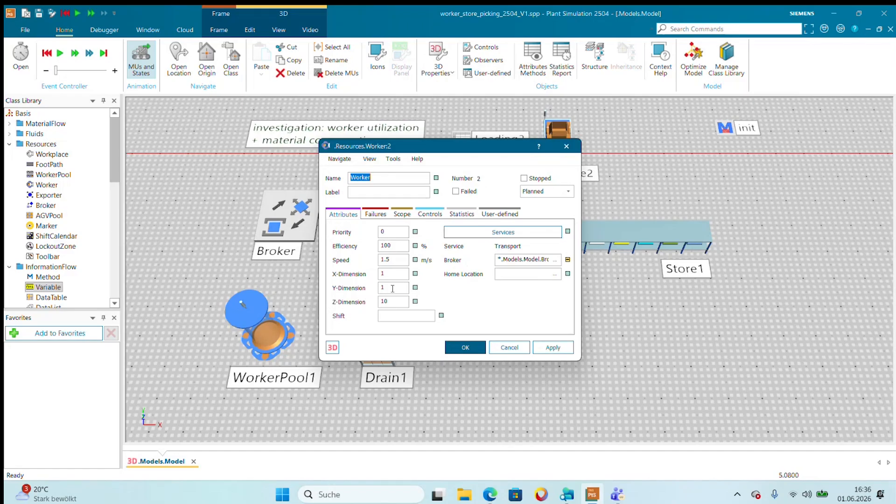
pyautogui.click(465, 347)
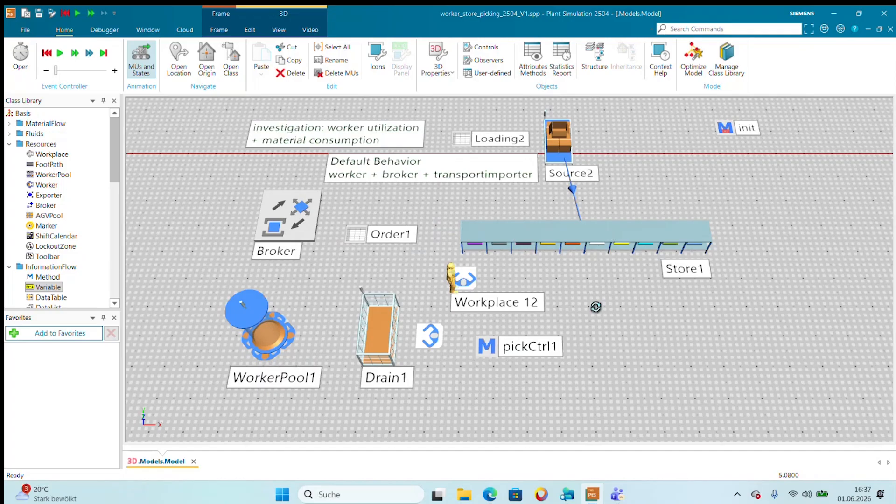
pyautogui.moveTo(596, 307); pyautogui.dragTo(580, 270)
pyautogui.scroll(2, 574, 274)
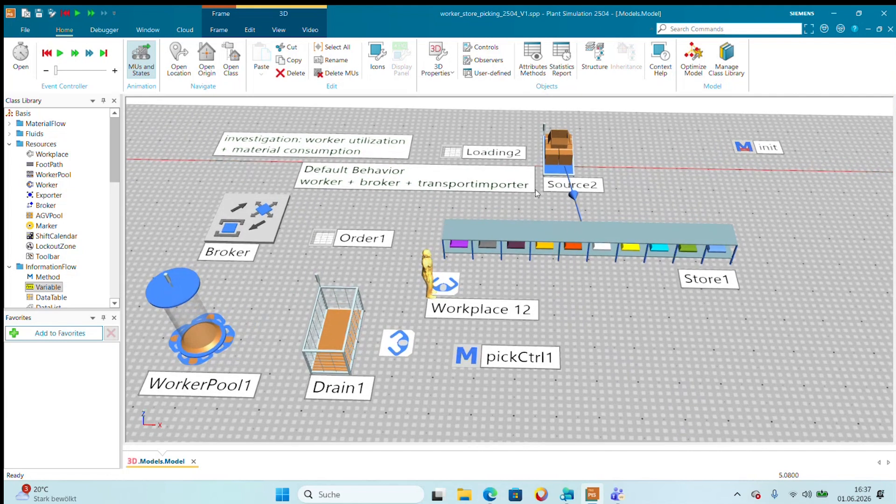
# Review the transport importer settings of Store1, including its broker and MU target, and close the dialog.
pyautogui.doubleClick(537, 237)
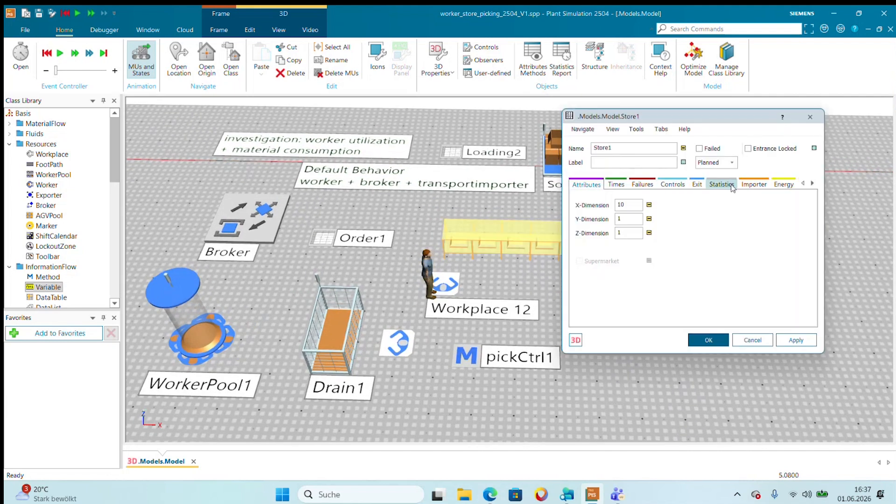
pyautogui.click(747, 186)
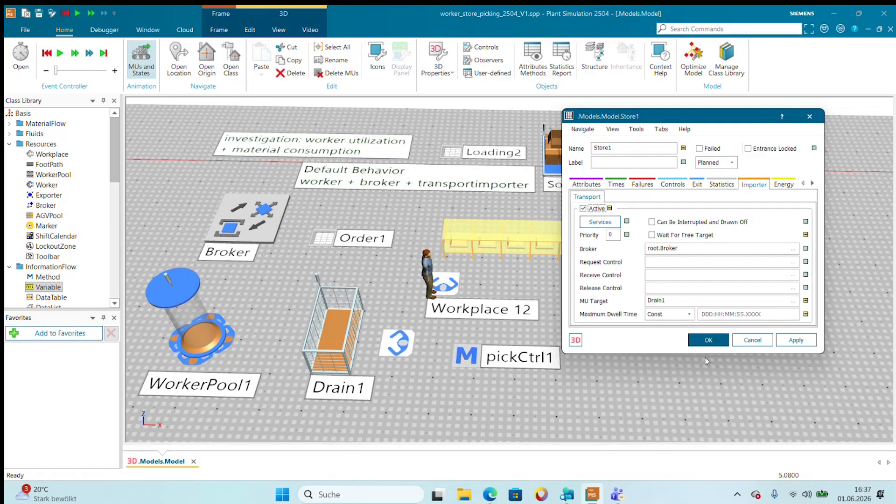
pyautogui.click(699, 344)
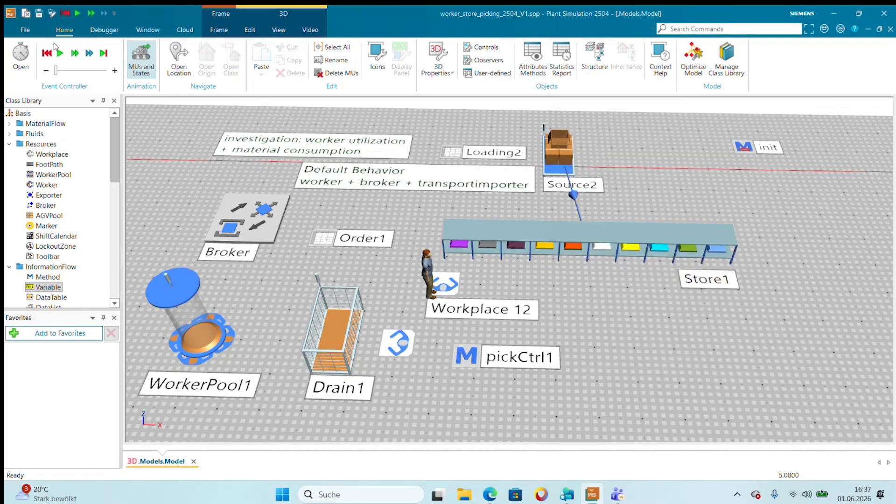
# Continue the simulation briefly, try to set Workplace 12's pick/drop at store to Walk to Workplace, and close its dialog.
pyautogui.click(63, 54)
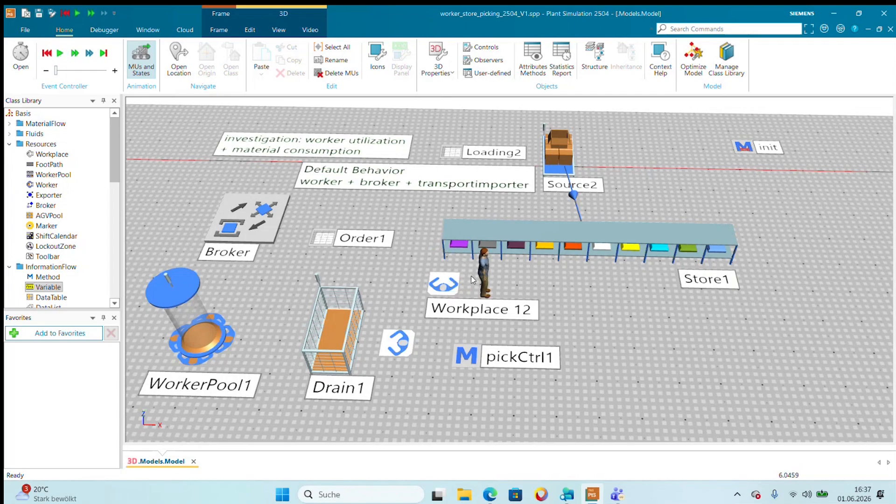
pyautogui.doubleClick(445, 286)
pyautogui.click(443, 345)
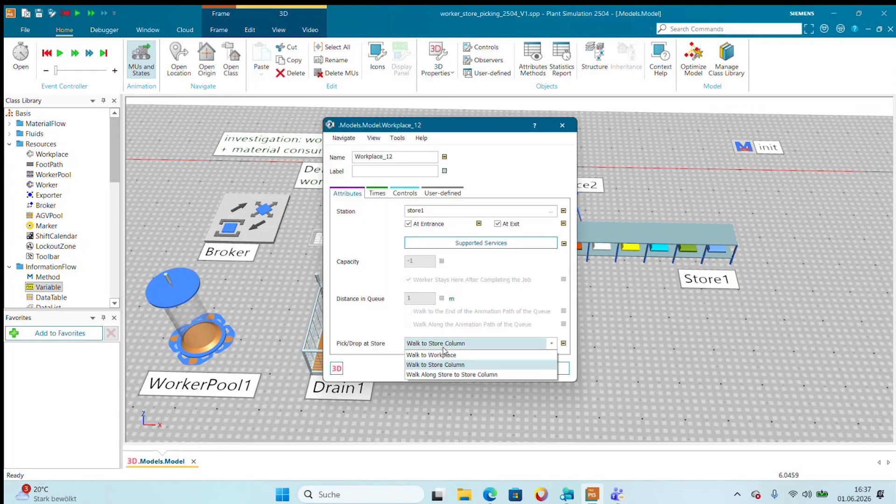
pyautogui.click(441, 355)
pyautogui.click(546, 370)
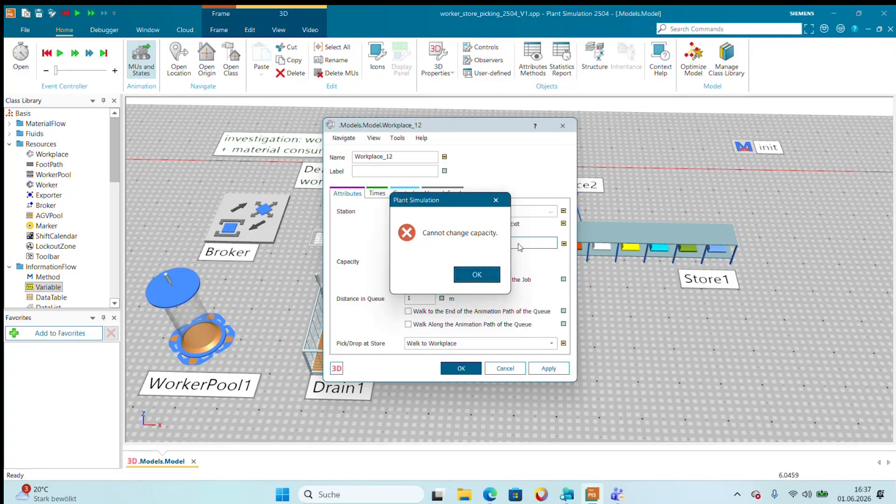
pyautogui.click(492, 276)
pyautogui.click(562, 126)
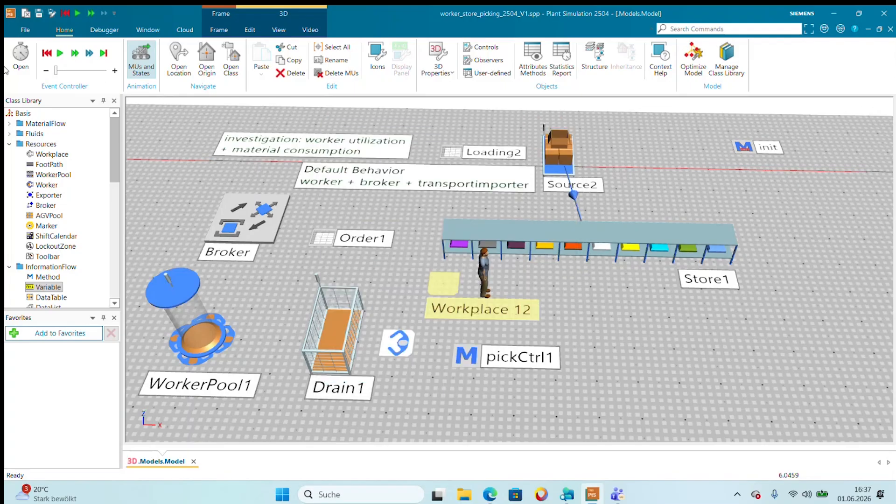
# Restart the simulation briefly and set Workplace 12's pick/drop at store to Walk to Workplace.
pyautogui.click(60, 54)
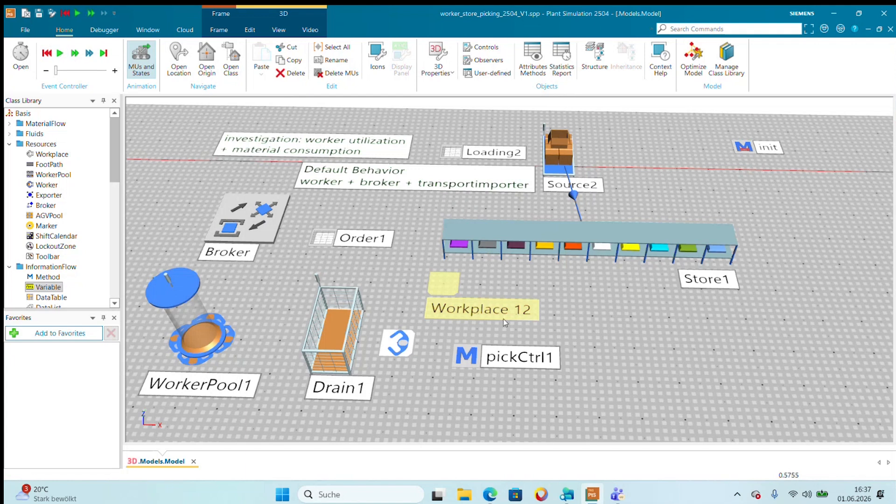
pyautogui.doubleClick(455, 291)
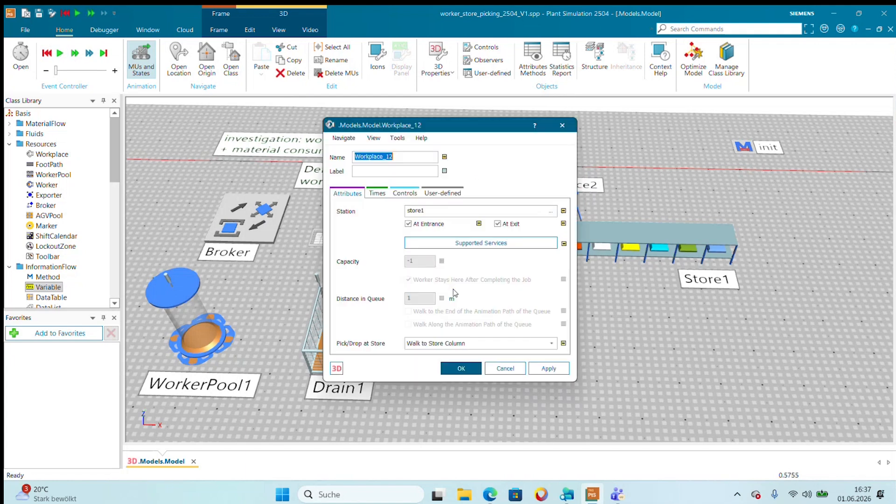
pyautogui.click(432, 344)
pyautogui.click(435, 355)
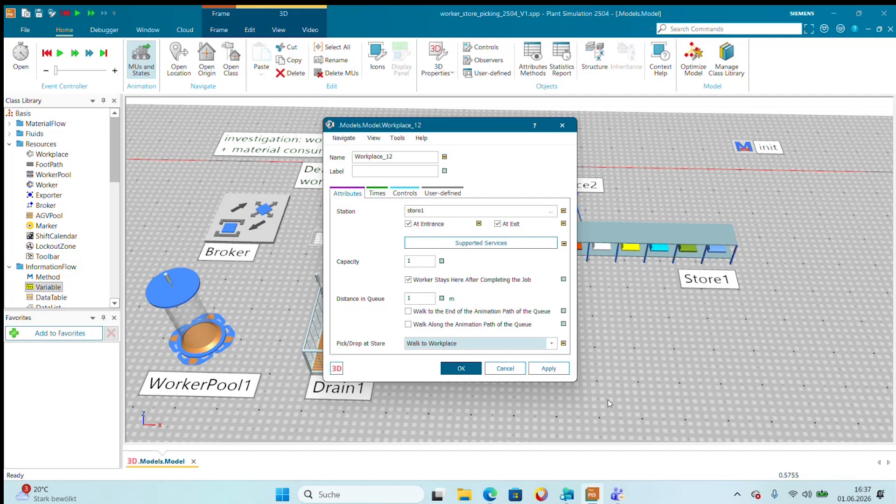
pyautogui.click(472, 369)
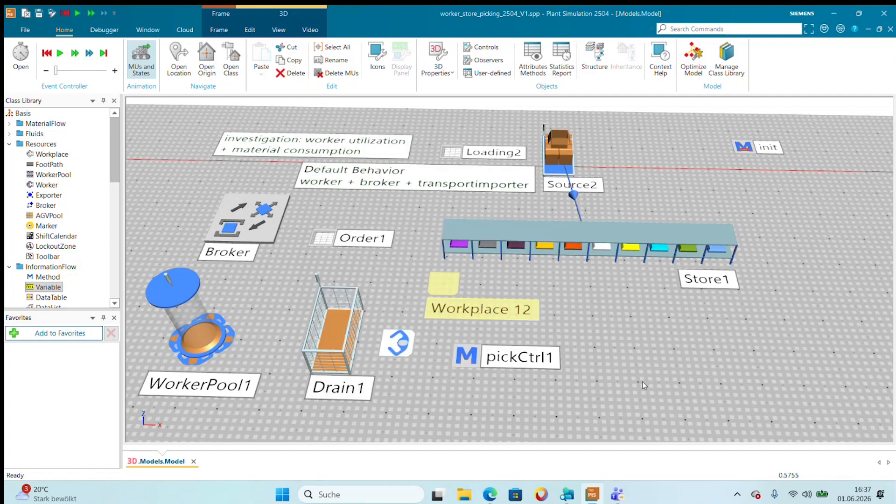
# Reset and run the simulation, and stop it once the worker has returned to the workplace at Drain1.
pyautogui.click(47, 53)
pyautogui.click(60, 54)
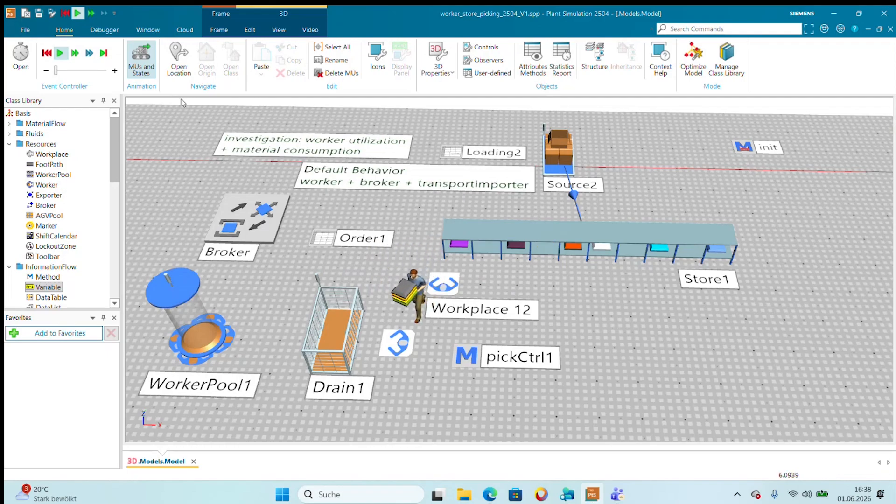
pyautogui.click(58, 53)
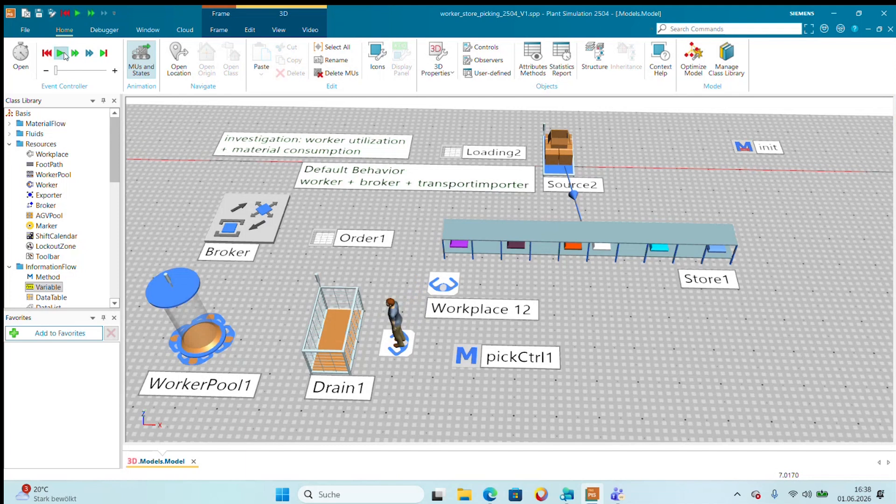
# Set Workplace 12's pick/drop at store to Walk Along Store to Store Column.
pyautogui.doubleClick(453, 280)
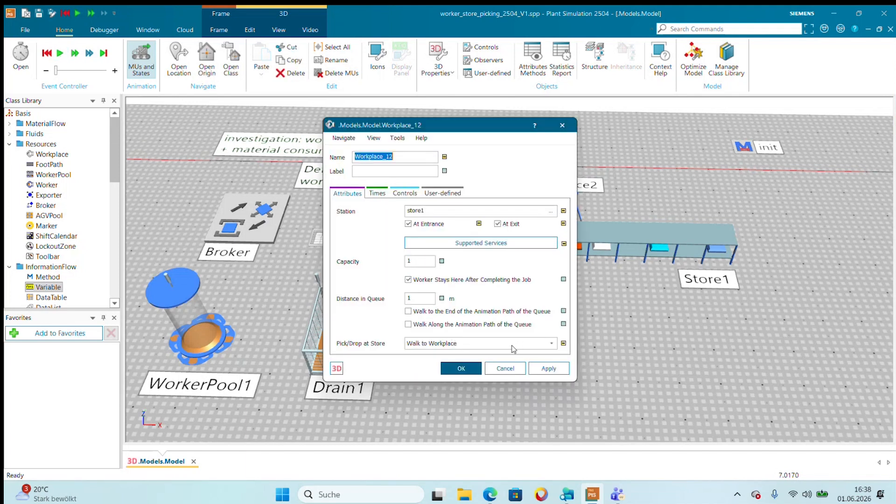
pyautogui.click(511, 345)
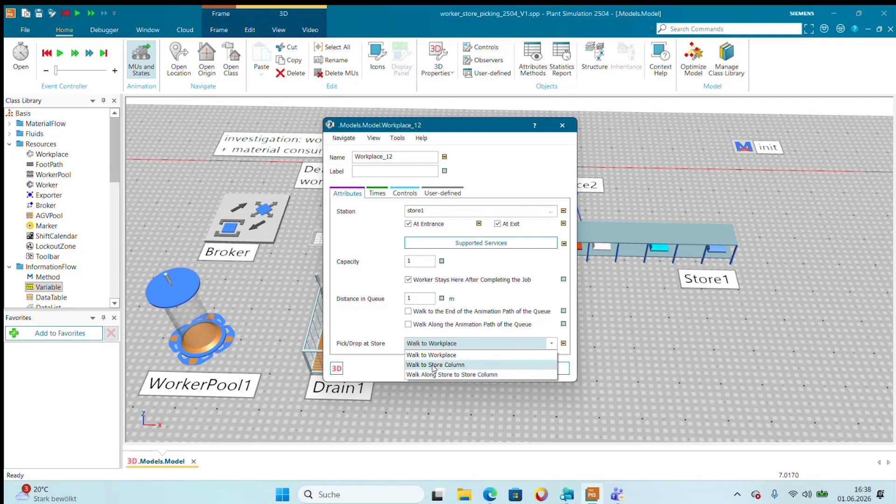
pyautogui.click(456, 375)
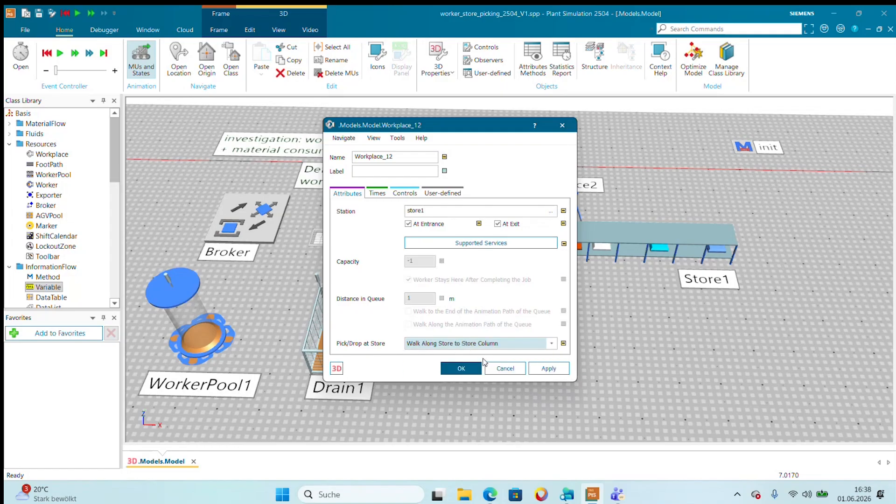
pyautogui.click(473, 369)
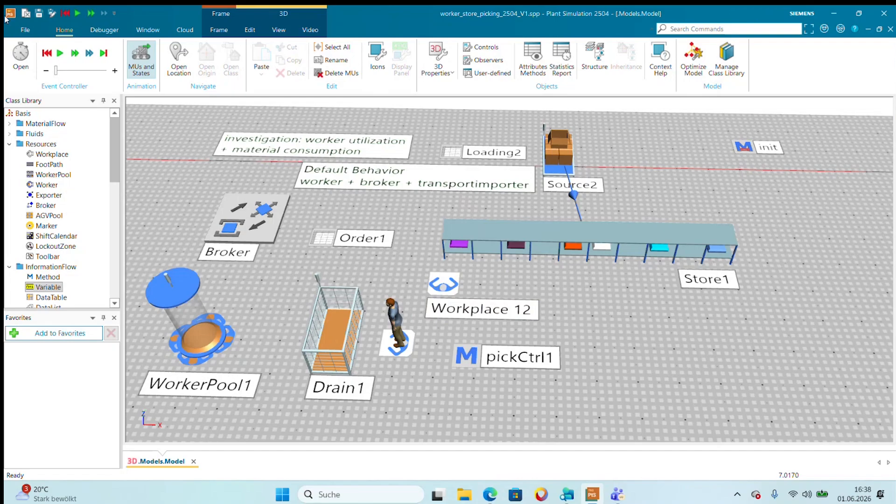
# Reset and rerun the simulation, slowing it as the worker nears Store1 and speeding it up during the walk along the store.
pyautogui.click(46, 52)
pyautogui.click(59, 53)
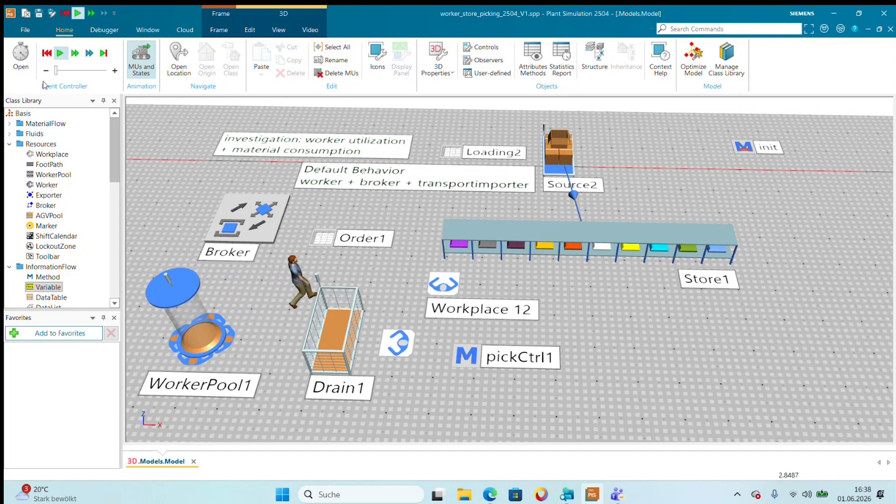
pyautogui.moveTo(55, 72); pyautogui.dragTo(52, 75)
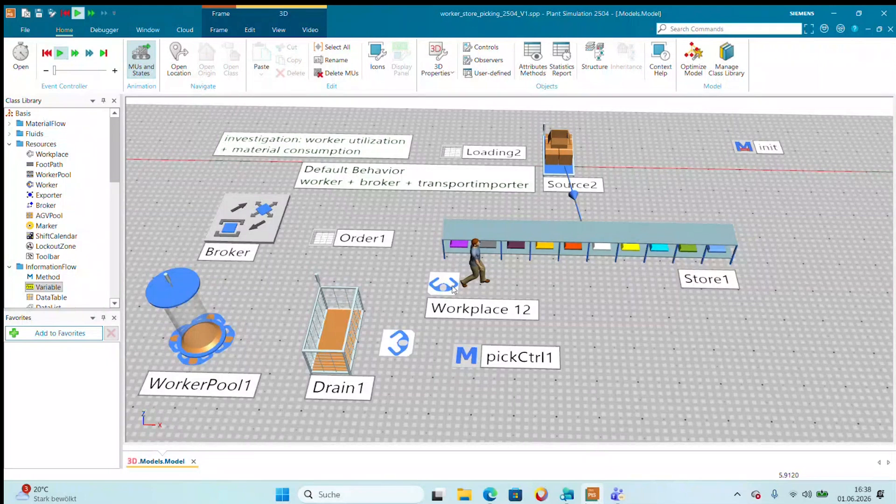
pyautogui.moveTo(453, 289)
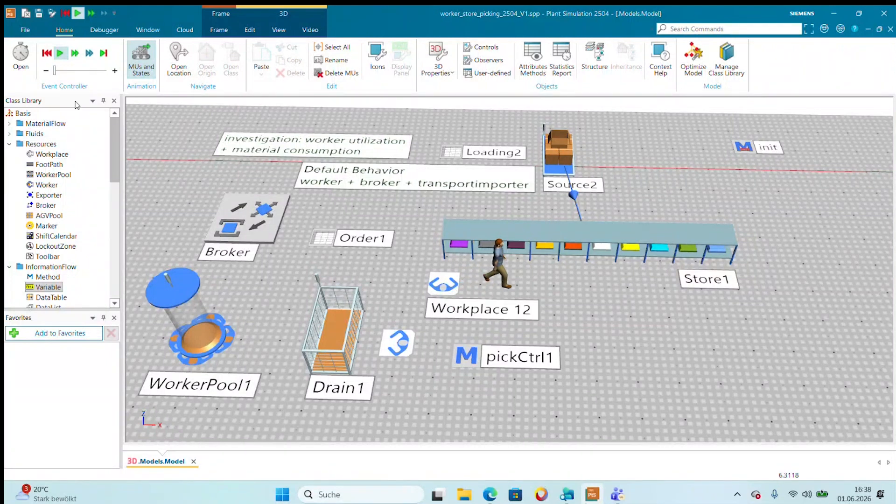
pyautogui.moveTo(54, 71); pyautogui.dragTo(57, 71)
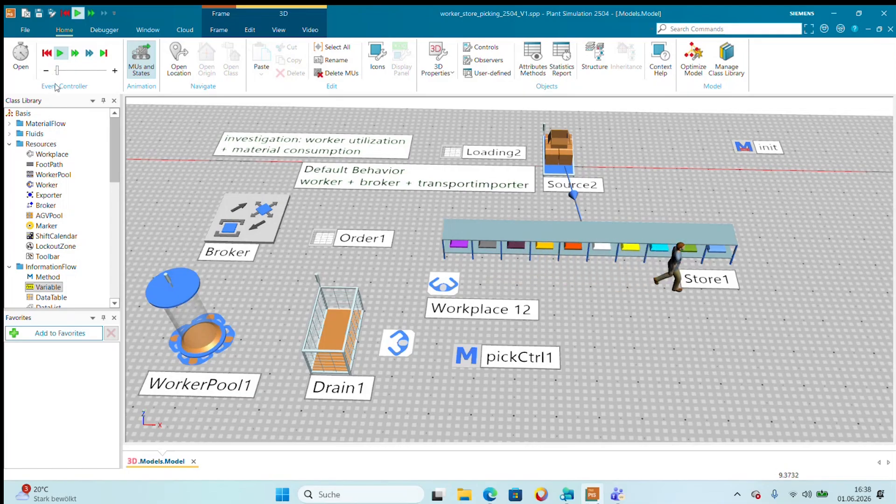
# Stop the simulation while the worker carries parts along Store1, and check the worker's remaining route.
pyautogui.click(64, 54)
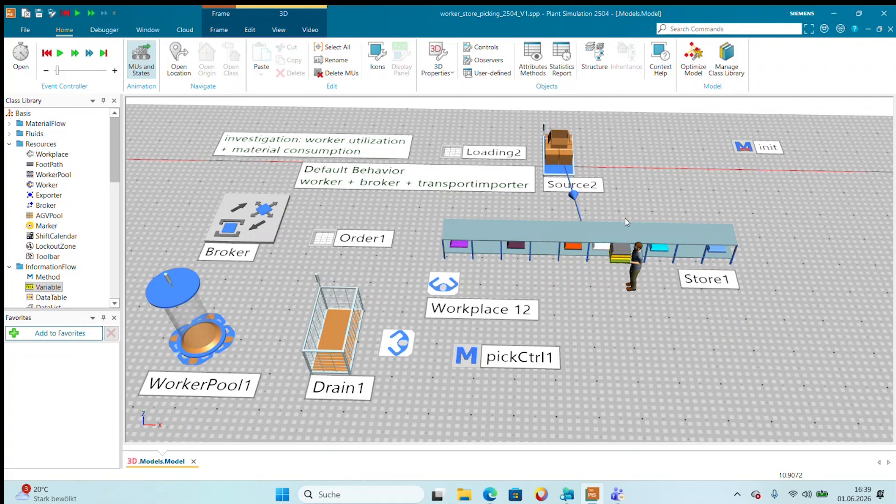
pyautogui.moveTo(638, 264)
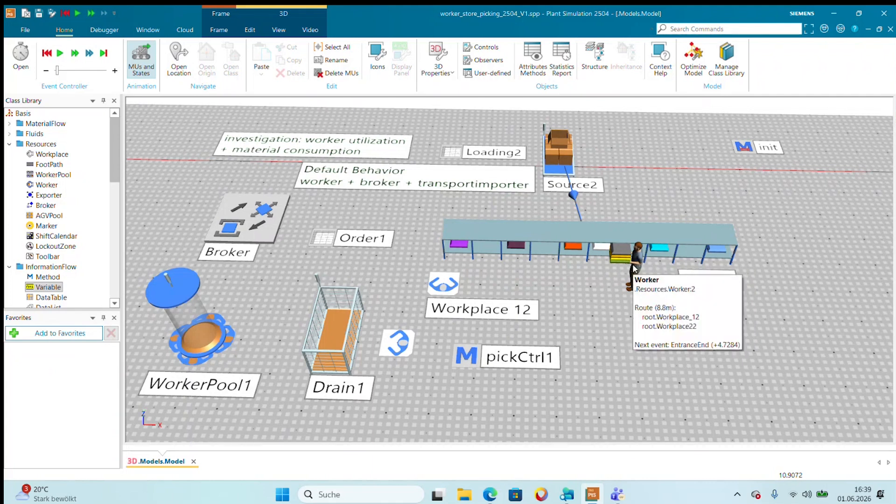
pyautogui.moveTo(402, 344)
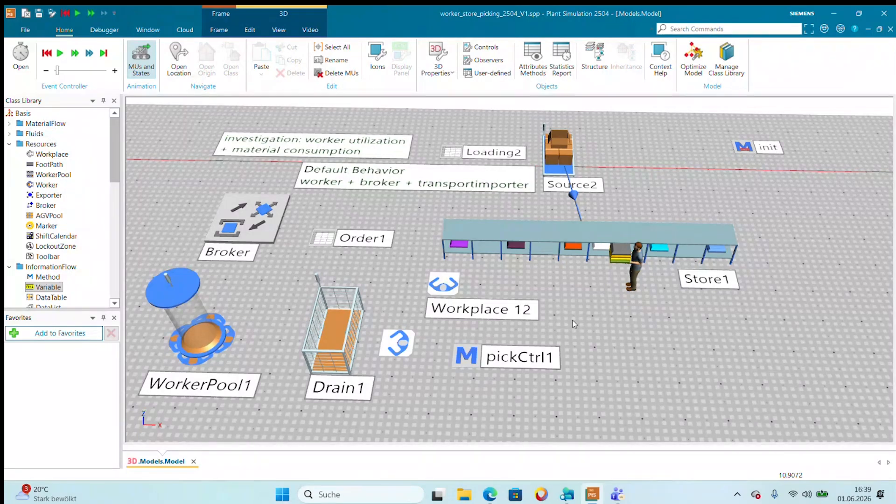
# Reset and run the simulation with the alternate-workplaces model in view, and stop it once the worker stands at the Drain's workplace.
pyautogui.moveTo(617, 312); pyautogui.dragTo(606, 315)
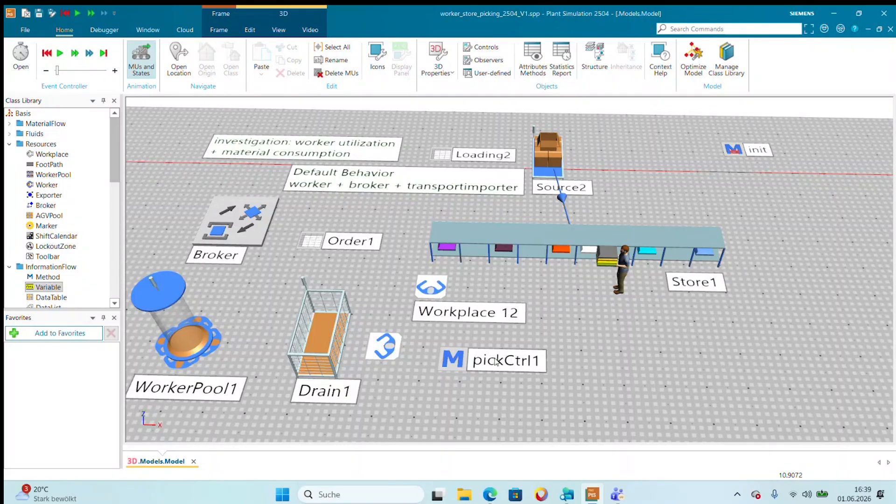
pyautogui.moveTo(668, 335); pyautogui.dragTo(448, 350)
pyautogui.moveTo(811, 314); pyautogui.dragTo(205, 308)
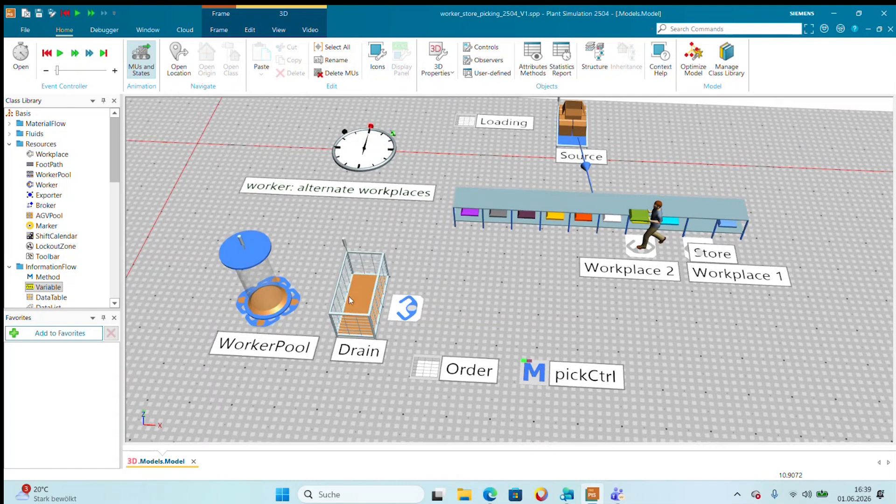
pyautogui.moveTo(519, 274); pyautogui.dragTo(499, 289)
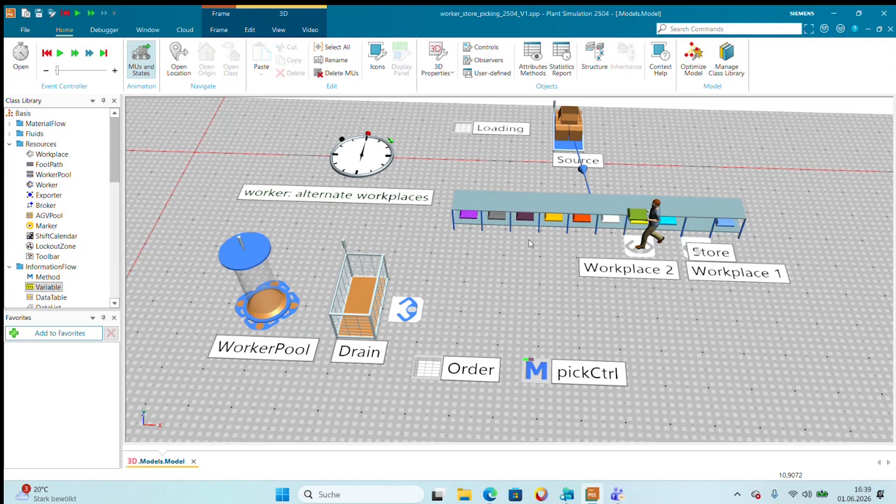
pyautogui.click(47, 53)
pyautogui.click(60, 53)
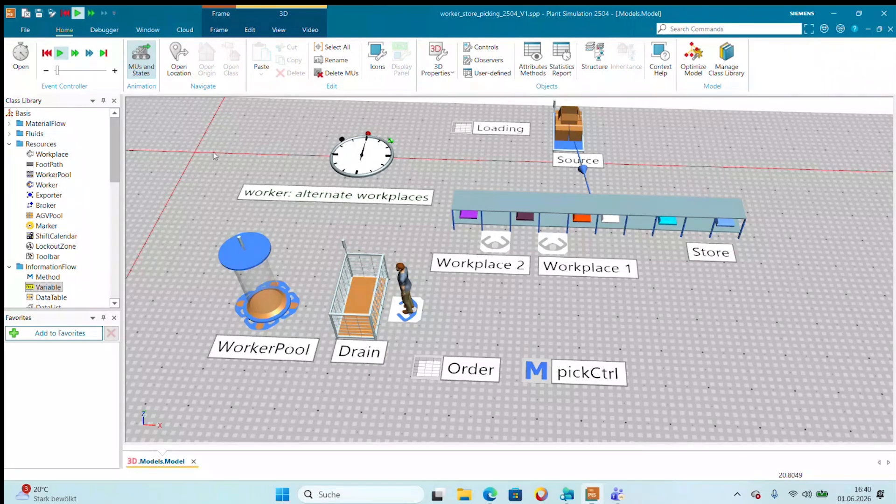
pyautogui.click(59, 54)
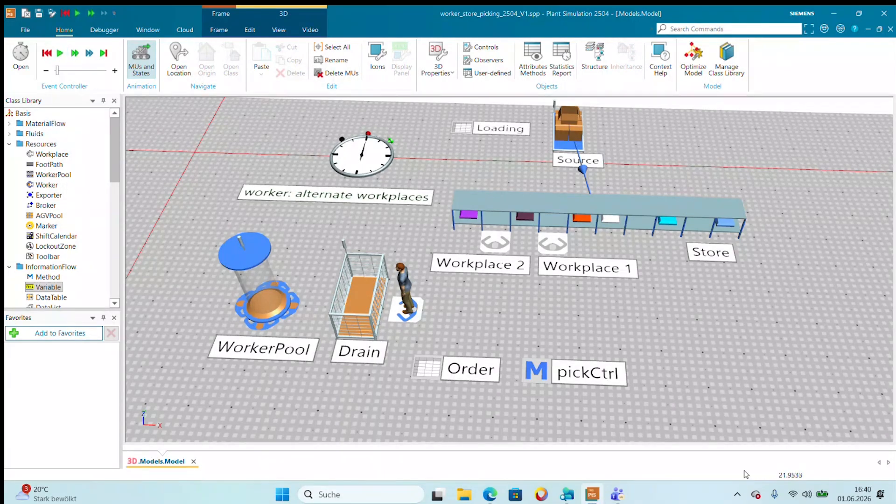
# Review the pickCtrl method code that alternates and repositions the two workplaces for each ordered part, and close it.
pyautogui.doubleClick(537, 372)
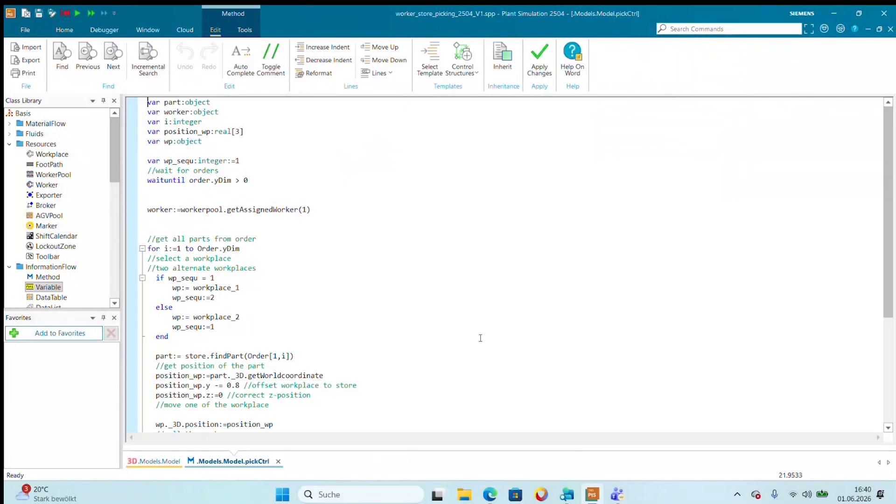
pyautogui.scroll(-6, 437, 316)
pyautogui.scroll(3, 434, 317)
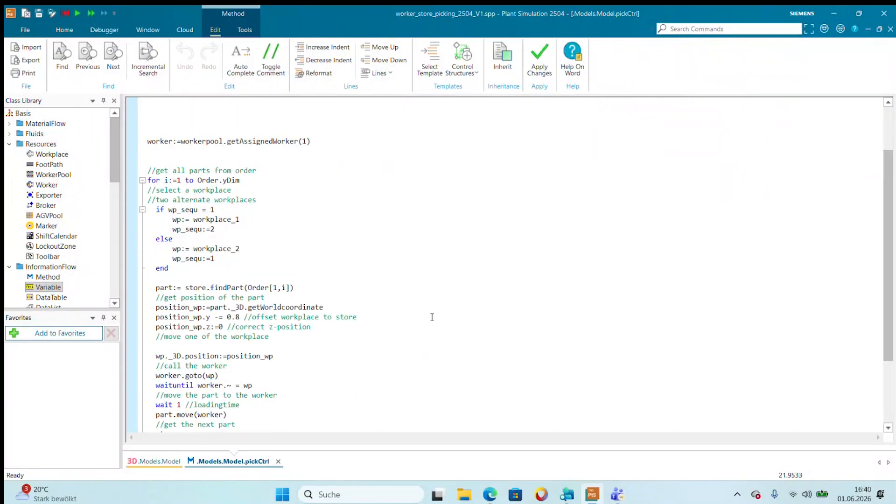
pyautogui.scroll(3, 432, 317)
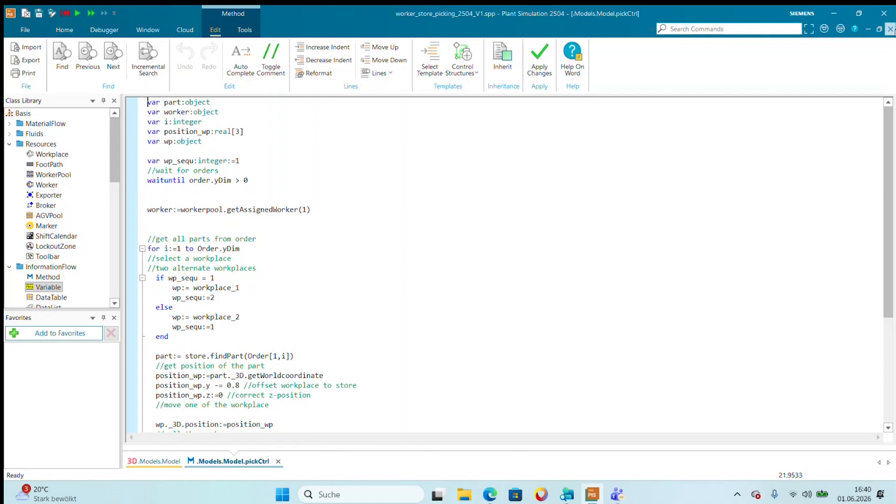
pyautogui.click(890, 29)
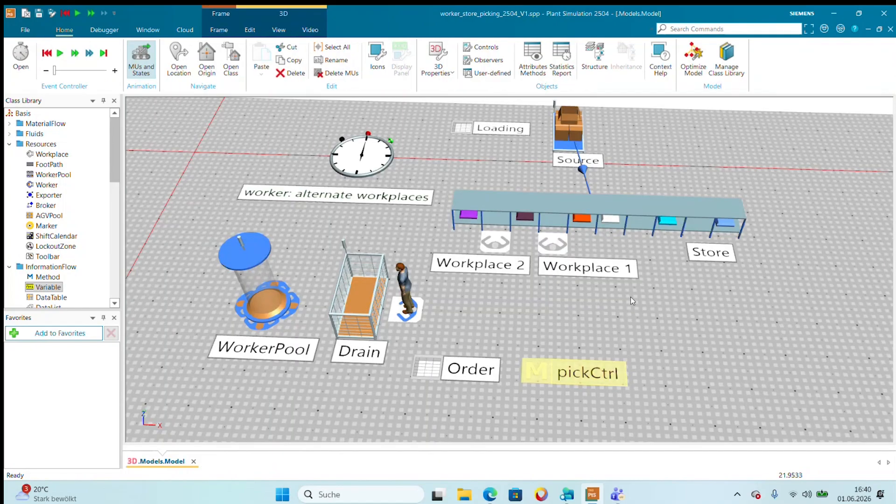
# Reset and run the simulation with the transporter alternate-markers model in view, speed it up slightly, and reset it once the transporter worker reaches Drain2.
pyautogui.moveTo(631, 297); pyautogui.dragTo(226, 286)
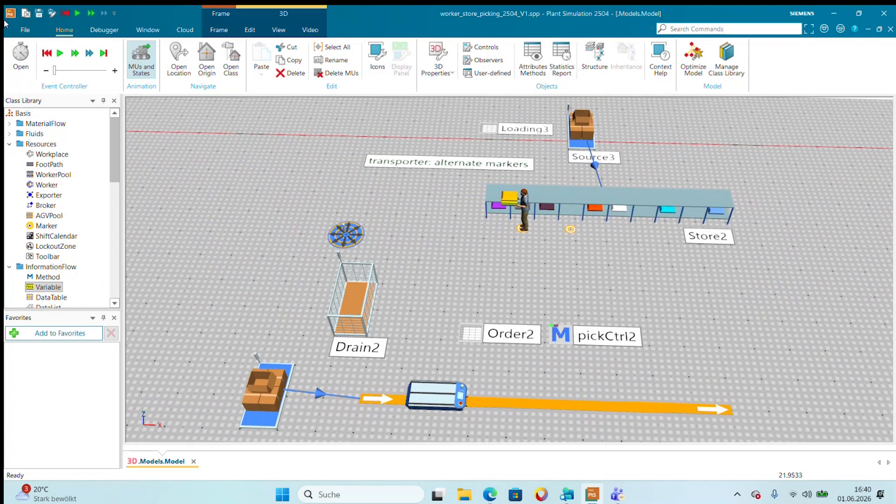
pyautogui.click(47, 54)
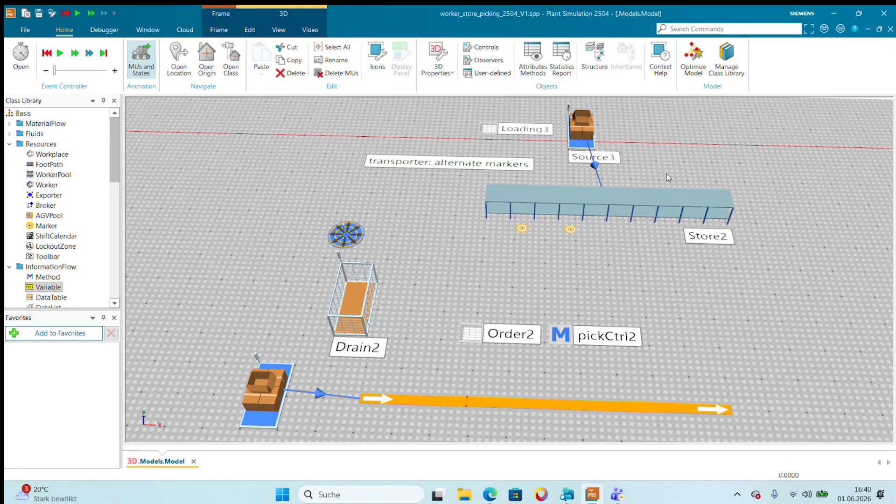
pyautogui.click(601, 284)
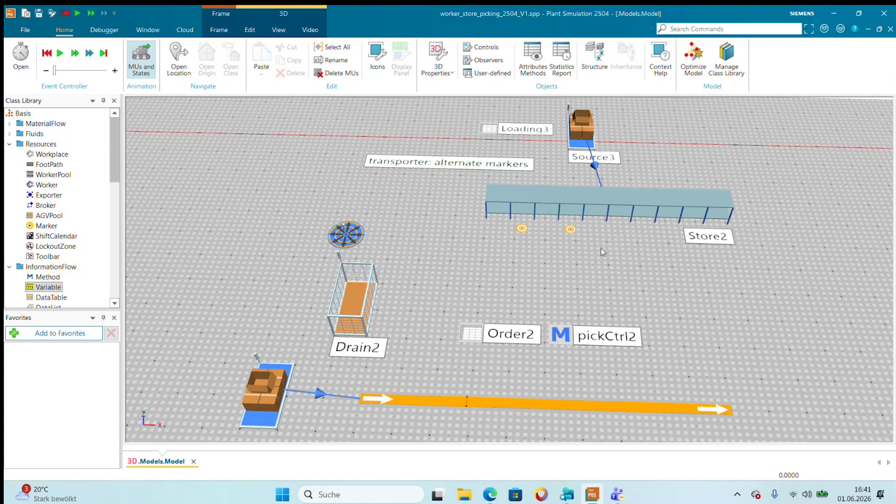
pyautogui.click(60, 52)
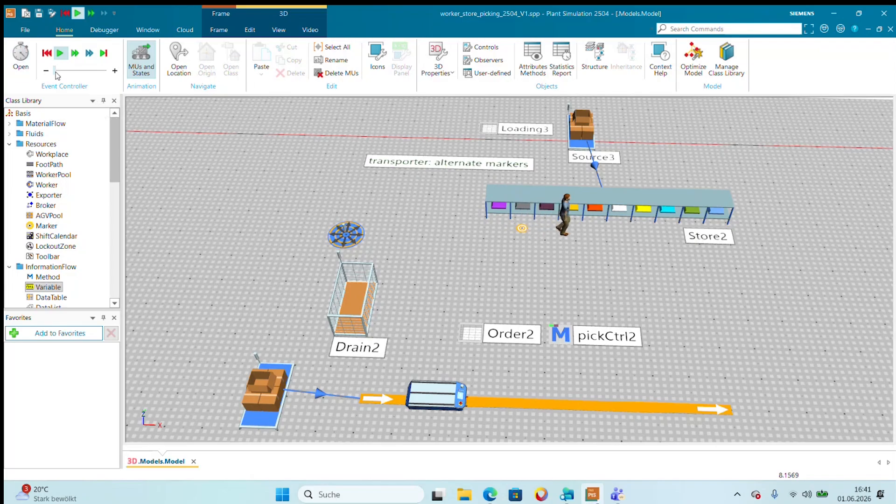
pyautogui.moveTo(54, 70); pyautogui.dragTo(58, 70)
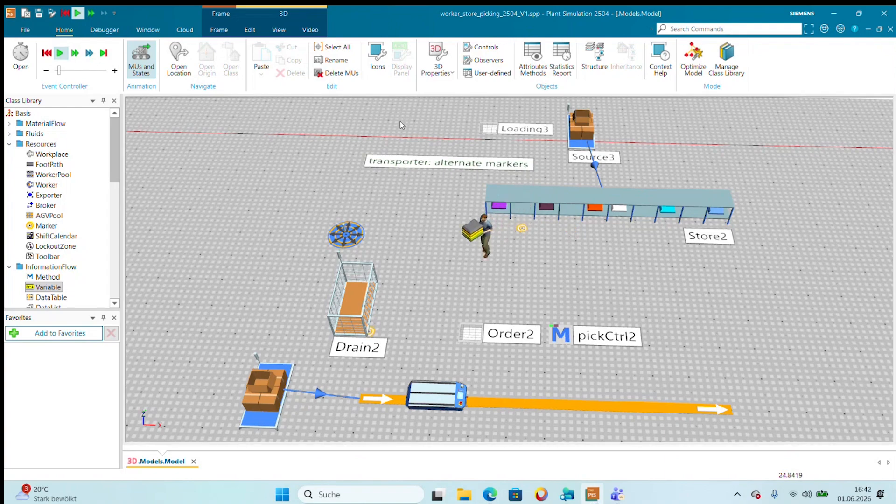
pyautogui.click(54, 54)
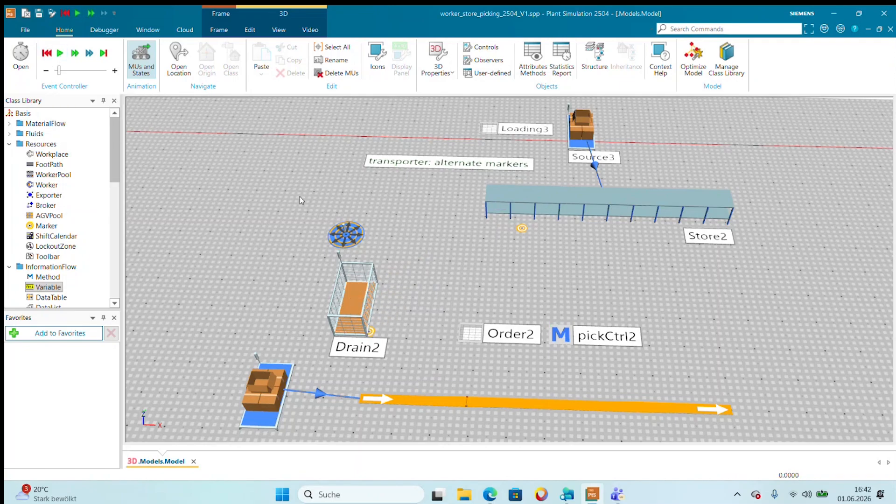
# Uncomment the worker.move(track.cont) line at the end of the pickCtrl2 method, apply the change and close the method.
pyautogui.doubleClick(568, 343)
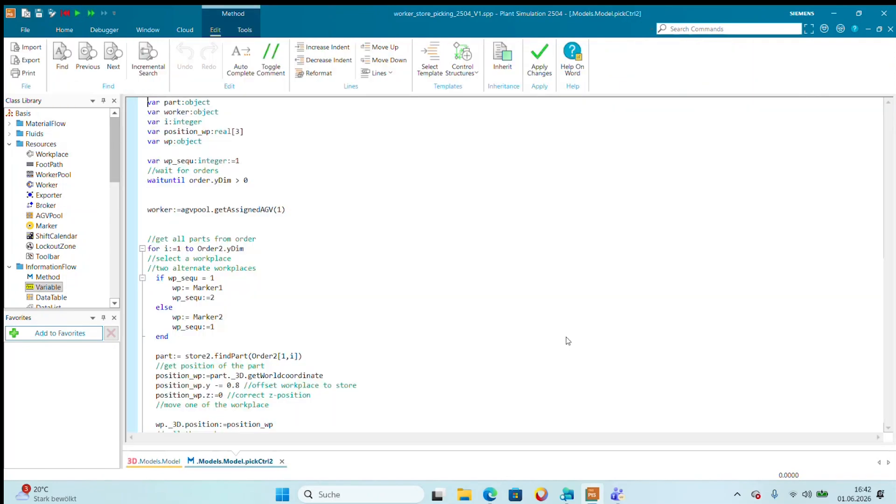
pyautogui.scroll(-8, 250, 223)
pyautogui.scroll(-4, 240, 201)
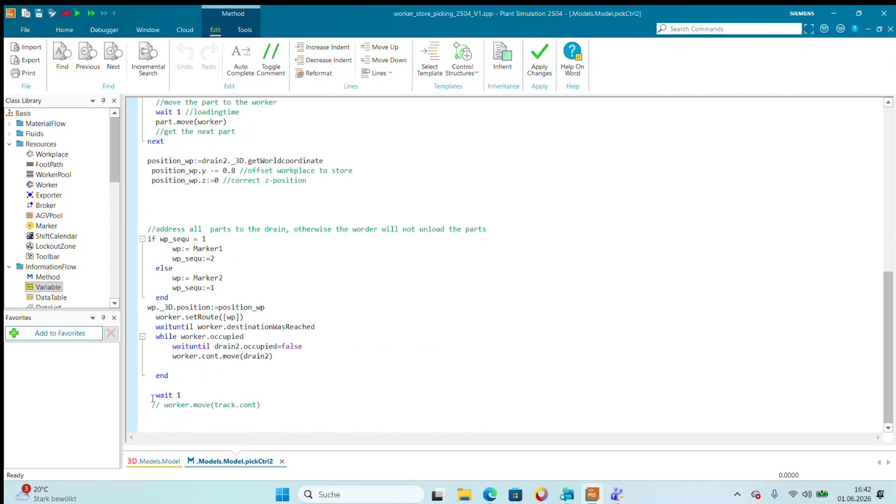
pyautogui.moveTo(152, 395); pyautogui.dragTo(150, 406)
pyautogui.hotkey('ctrl', 'c')
pyautogui.hotkey('ctrl', 'v')
pyautogui.press('Delete')
pyautogui.press('Delete')
pyautogui.press('Delete')
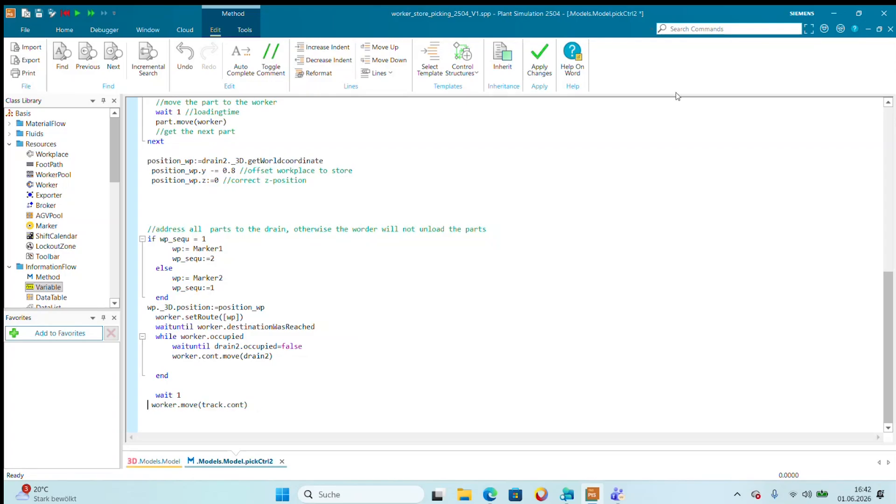
pyautogui.click(539, 63)
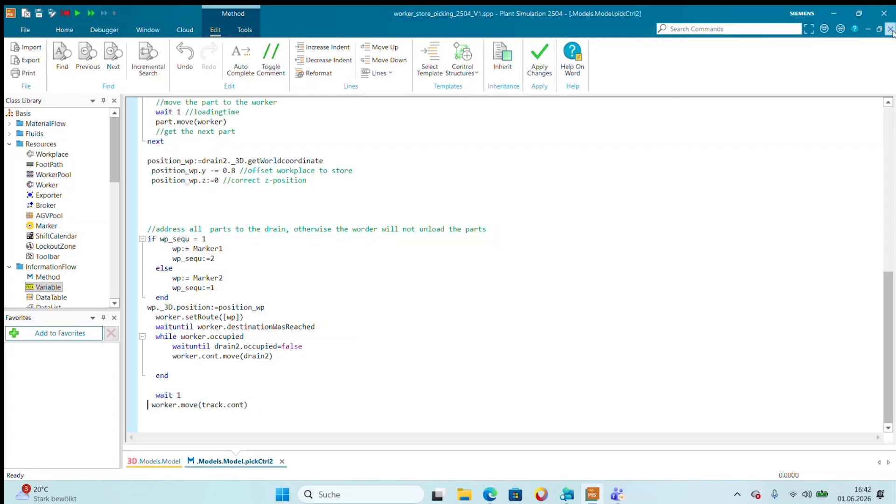
pyautogui.click(890, 29)
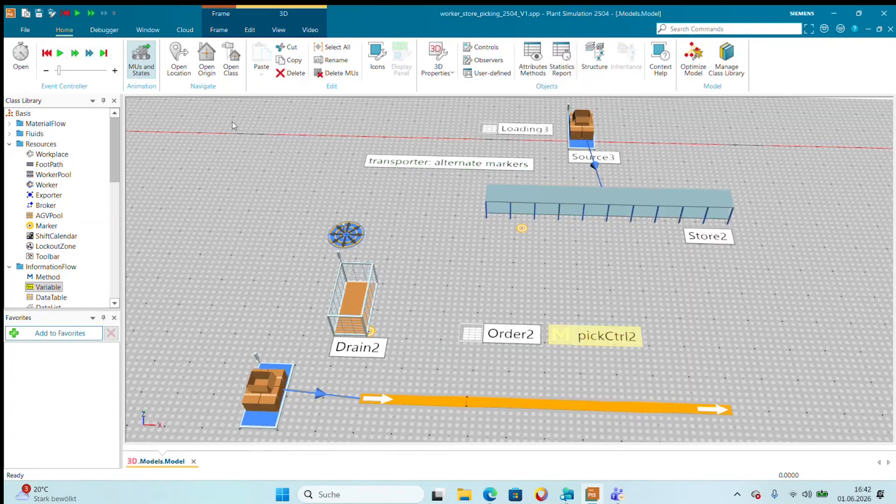
# Run the simulation, adjusting its speed during picking from Store2, and stop it once the worker rides on the vehicle along the track.
pyautogui.click(59, 53)
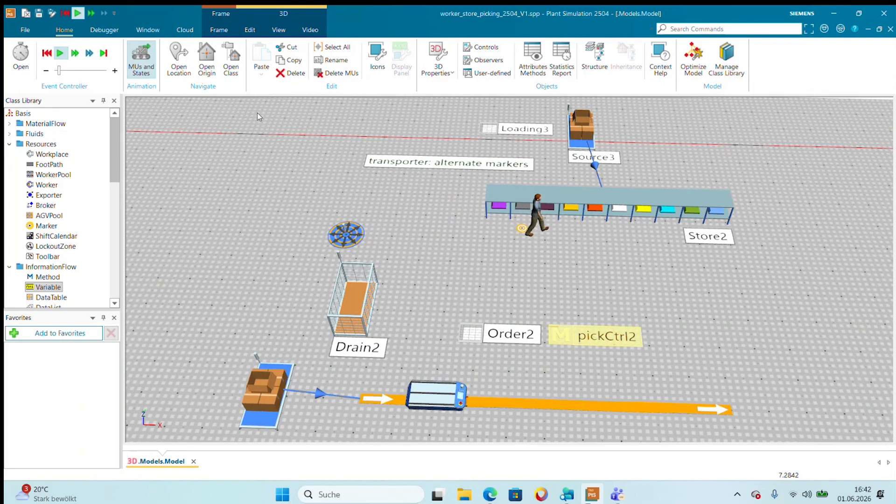
pyautogui.moveTo(59, 71); pyautogui.dragTo(66, 72)
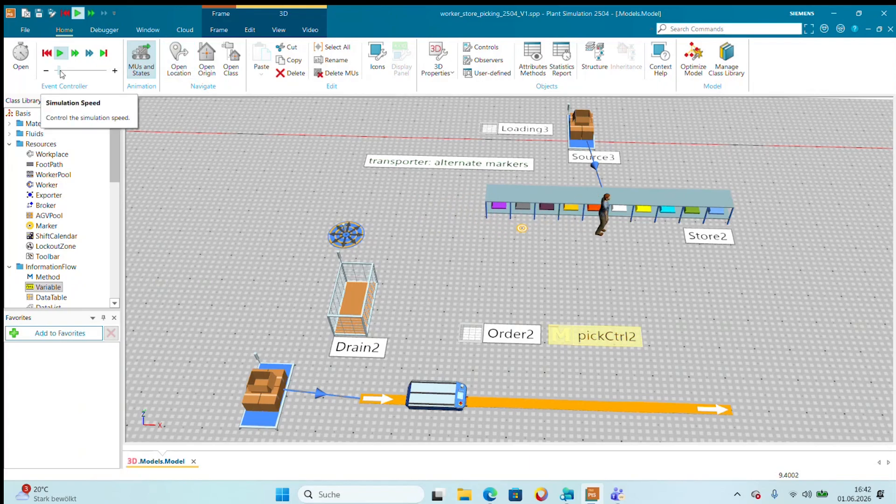
pyautogui.moveTo(65, 72); pyautogui.dragTo(60, 72)
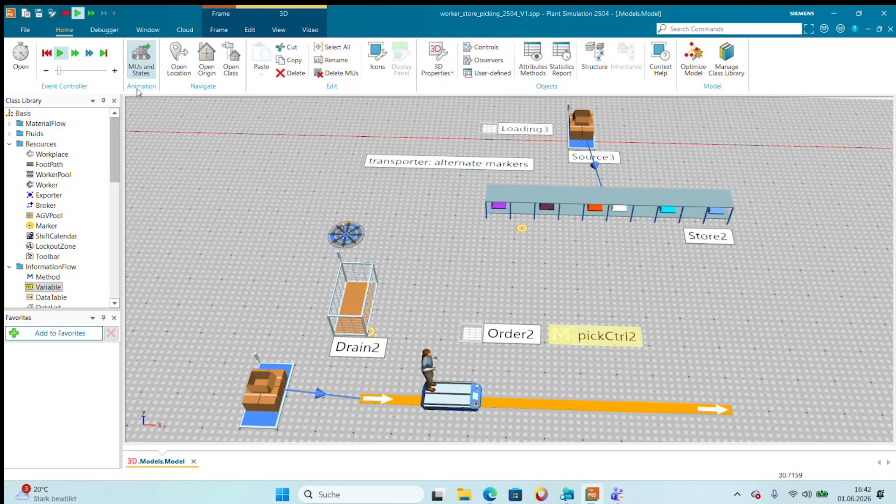
pyautogui.click(61, 54)
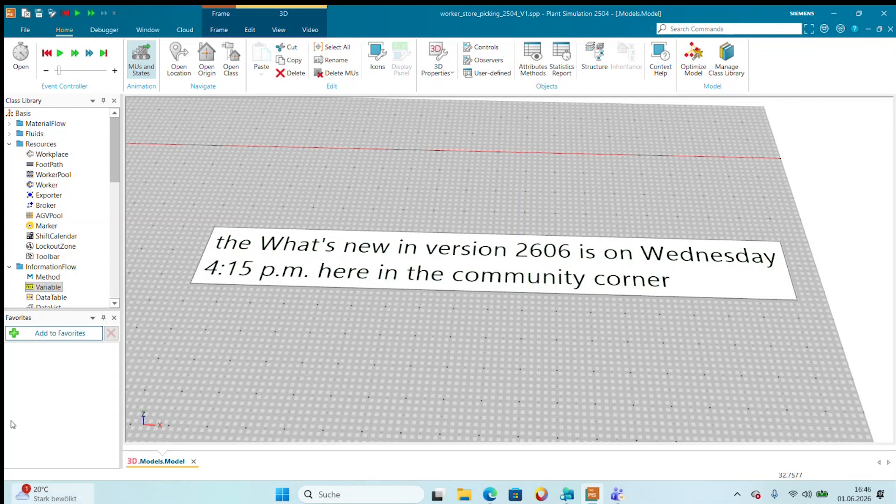
# Go to the Assembly Station model, review the entranceCtrlAssembly method code that builds the assembly table from Order A, and close it.
pyautogui.moveTo(369, 404); pyautogui.dragTo(884, 343)
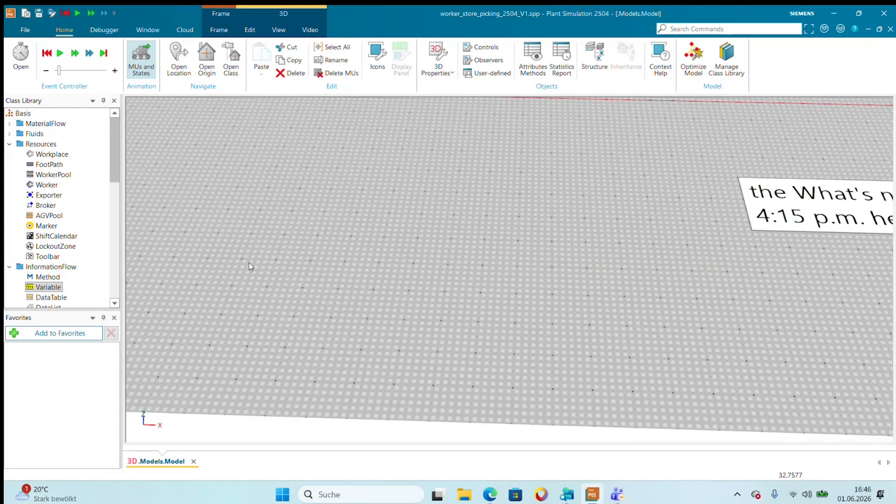
pyautogui.moveTo(250, 269); pyautogui.dragTo(778, 407)
pyautogui.moveTo(247, 355)
pyautogui.mouseDown()
pyautogui.moveTo(700, 326)
pyautogui.moveTo(709, 333)
pyautogui.mouseUp()
pyautogui.moveTo(224, 336); pyautogui.dragTo(700, 322)
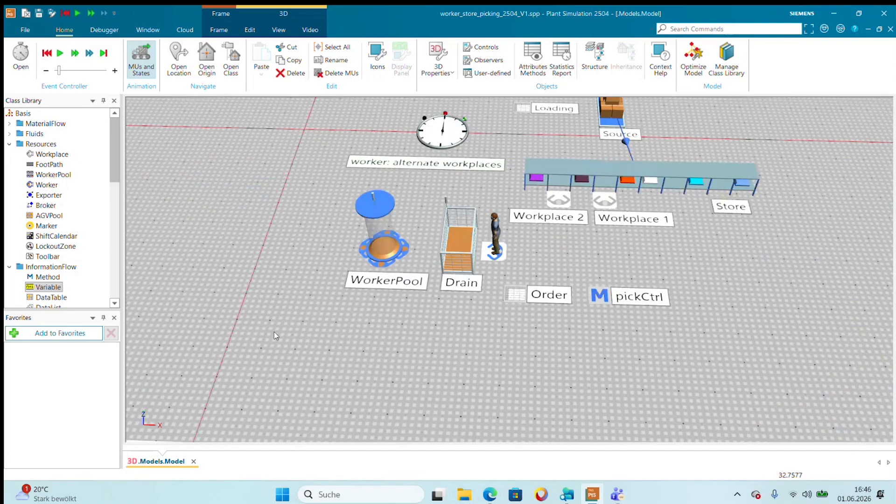
pyautogui.moveTo(273, 332); pyautogui.dragTo(816, 340)
pyautogui.moveTo(261, 383)
pyautogui.mouseDown()
pyautogui.moveTo(384, 389)
pyautogui.moveTo(849, 377)
pyautogui.mouseUp()
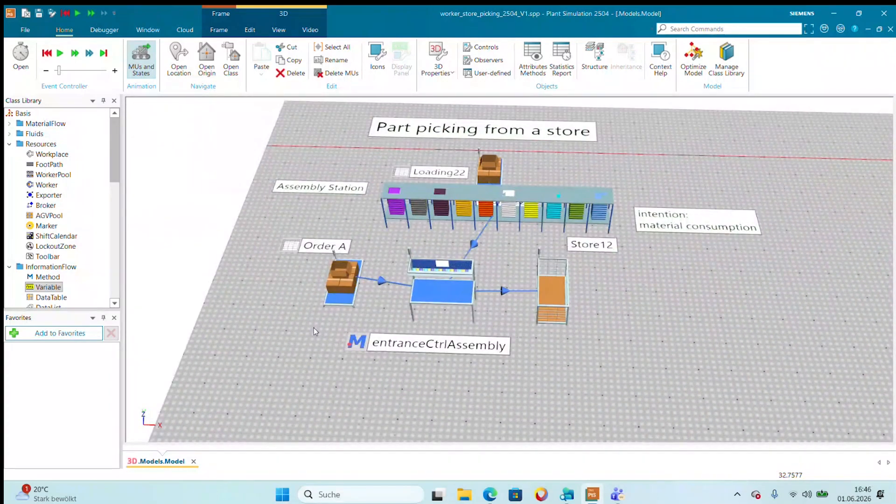
pyautogui.doubleClick(360, 343)
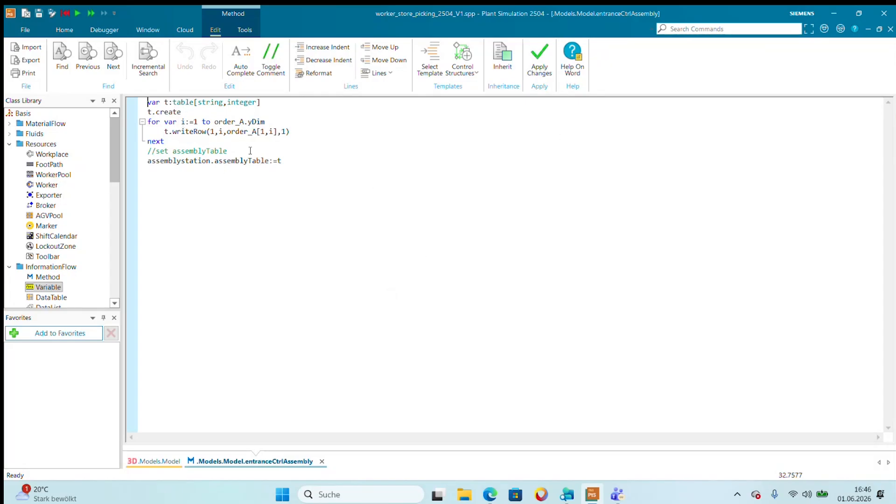
pyautogui.click(890, 31)
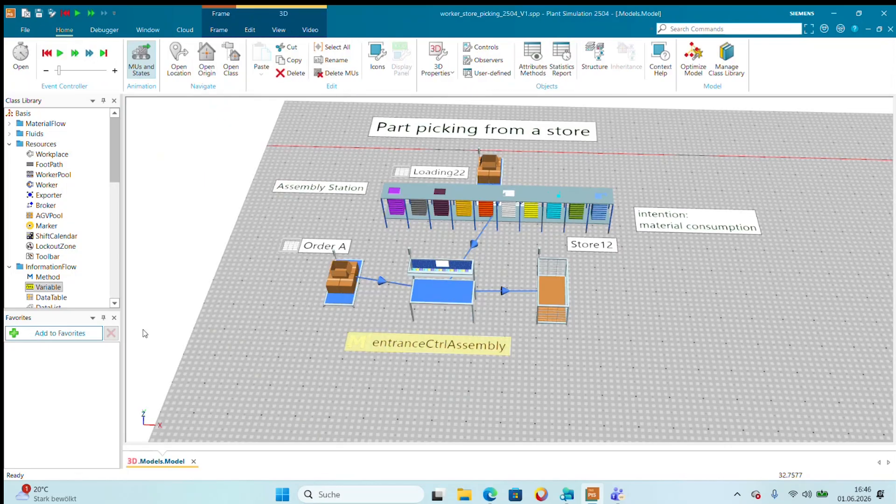
# Inspect the AssemblyStation layout around Store12 and recheck how entranceCtrlAssembly assigns the station's assemblyTable, closing the method after each review.
pyautogui.click(353, 380)
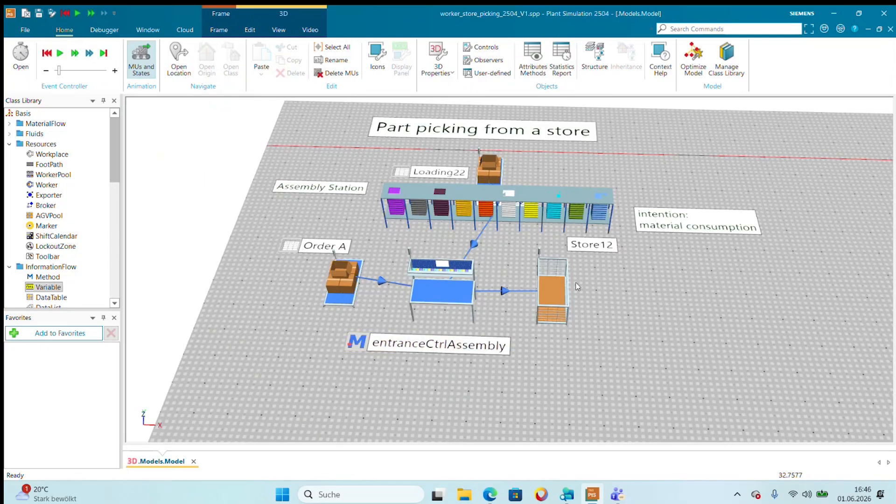
pyautogui.moveTo(583, 292); pyautogui.dragTo(523, 304)
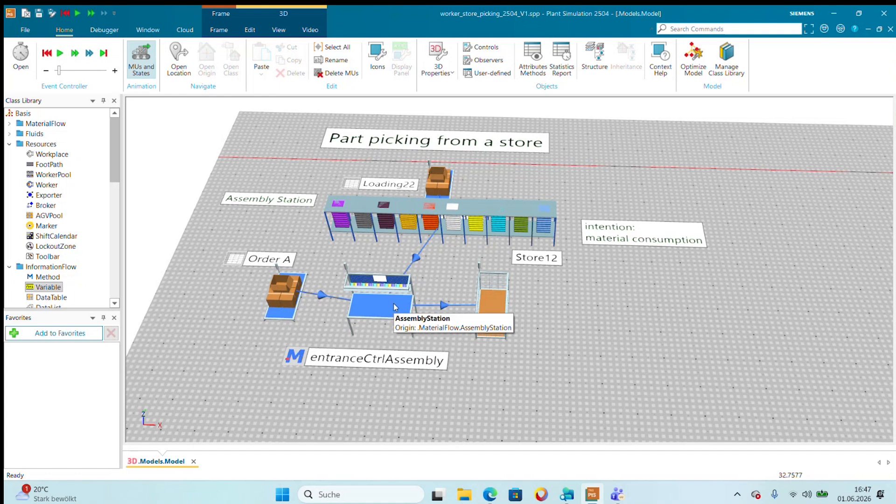
pyautogui.moveTo(579, 305)
pyautogui.mouseDown()
pyautogui.moveTo(509, 228)
pyautogui.moveTo(586, 306)
pyautogui.mouseUp()
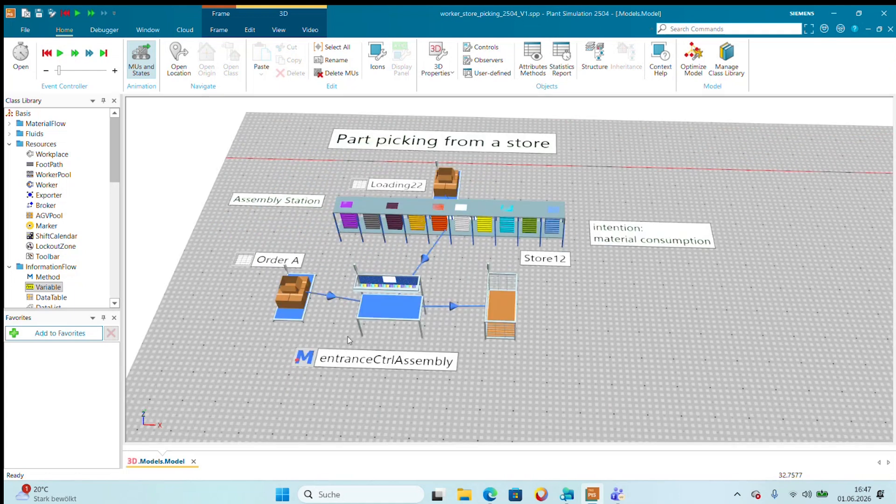
pyautogui.doubleClick(311, 360)
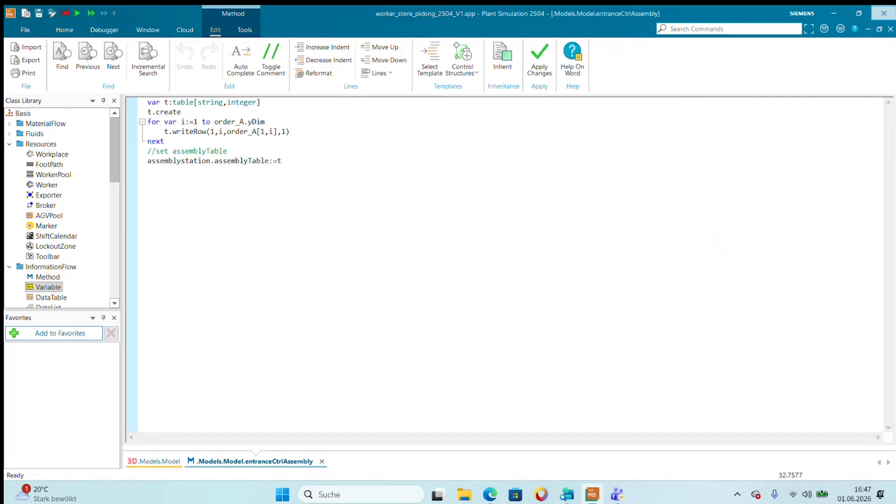
pyautogui.click(890, 29)
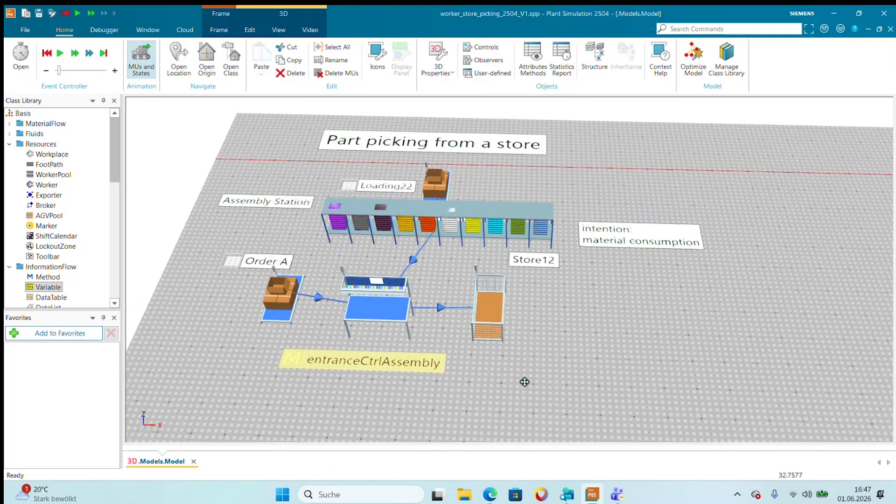
pyautogui.moveTo(524, 382); pyautogui.dragTo(488, 379)
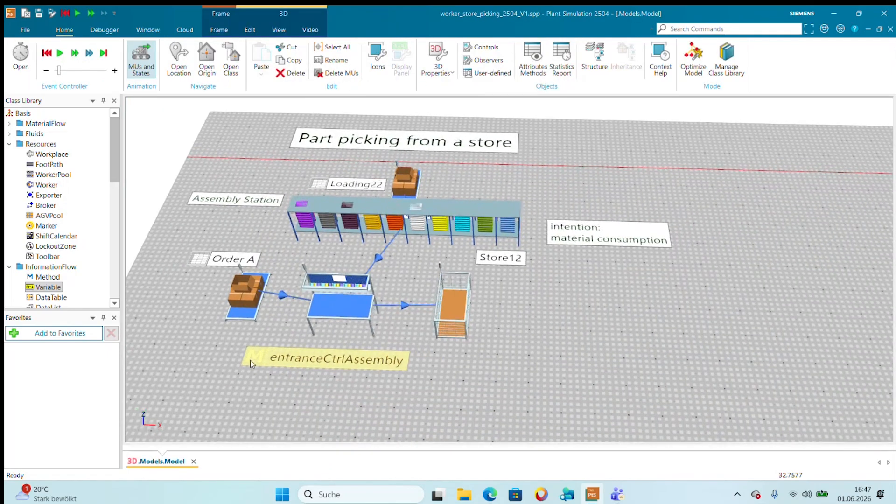
pyautogui.doubleClick(252, 363)
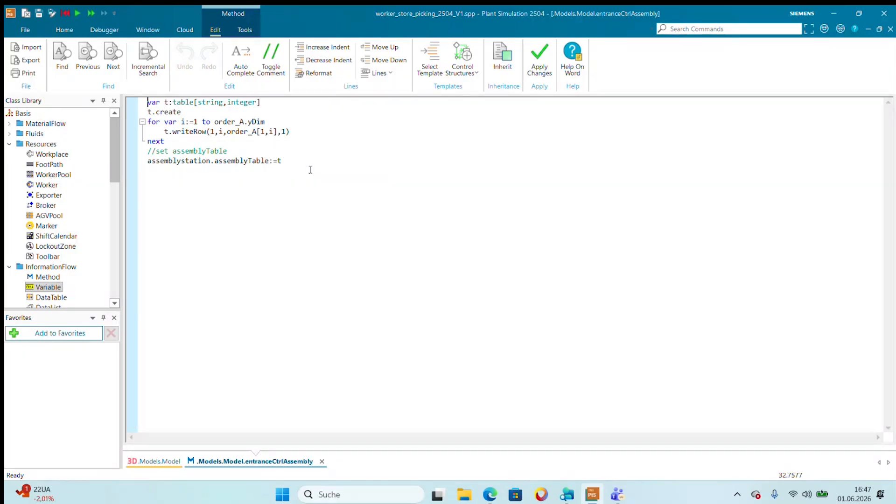
pyautogui.click(890, 29)
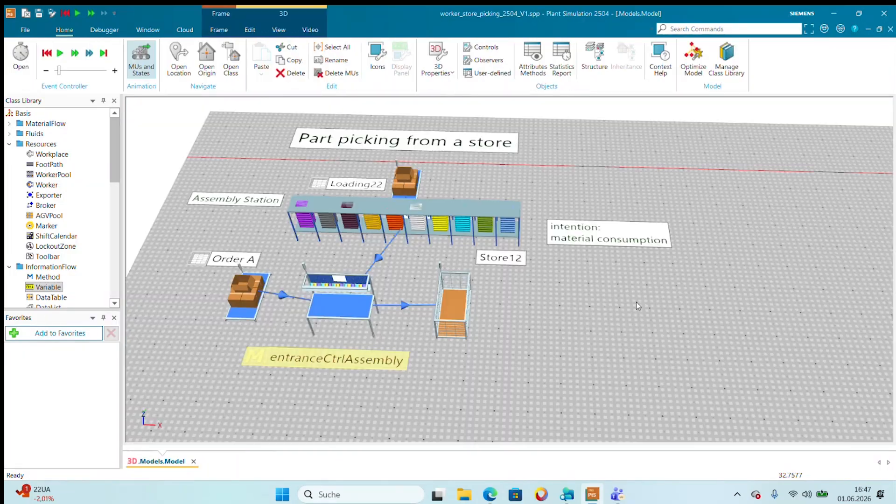
# Review the pickCtrl1 method of the default worker, broker and transport importer model, focusing on the part.move line in the order loop.
pyautogui.moveTo(636, 302); pyautogui.dragTo(289, 308)
pyautogui.moveTo(784, 344); pyautogui.dragTo(275, 338)
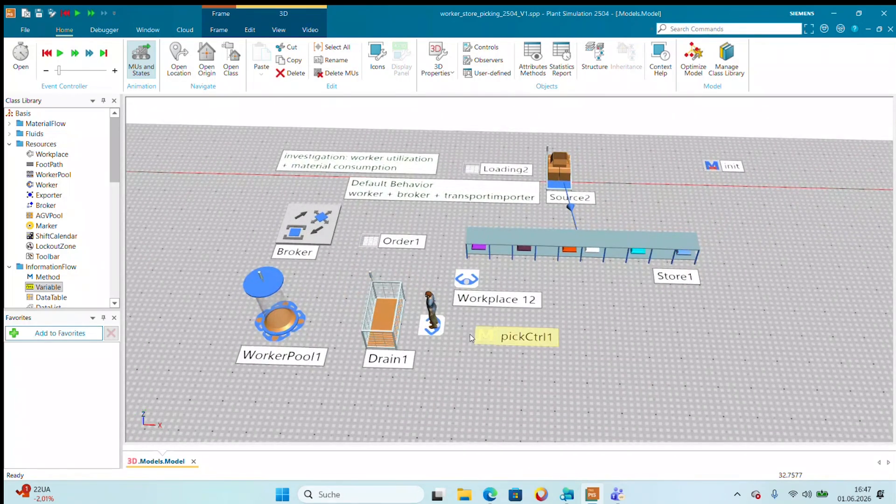
pyautogui.doubleClick(494, 338)
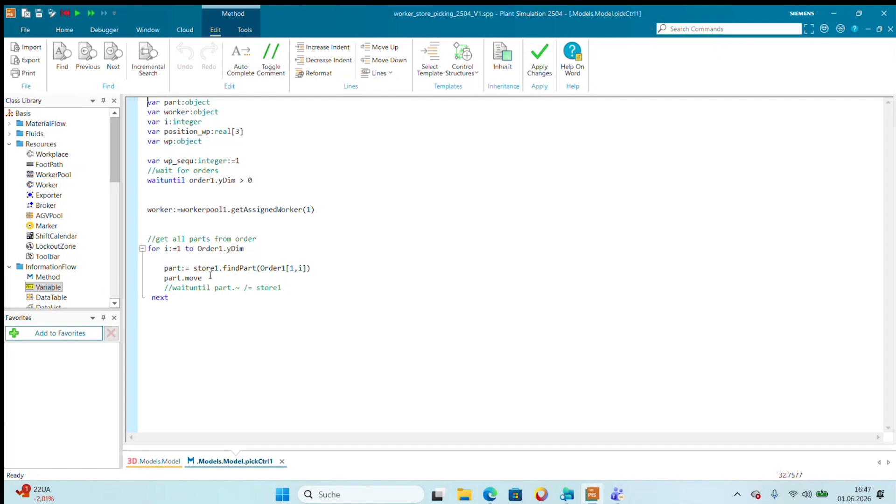
pyautogui.moveTo(163, 278); pyautogui.dragTo(220, 282)
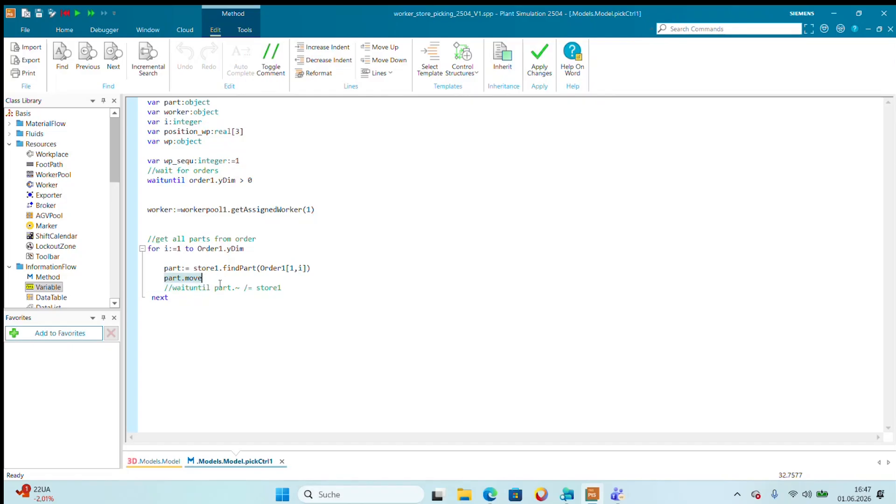
pyautogui.click(286, 302)
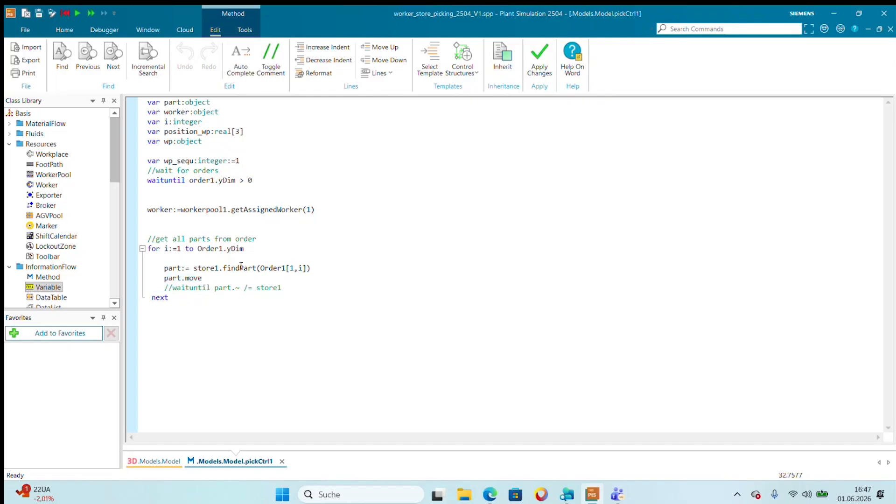